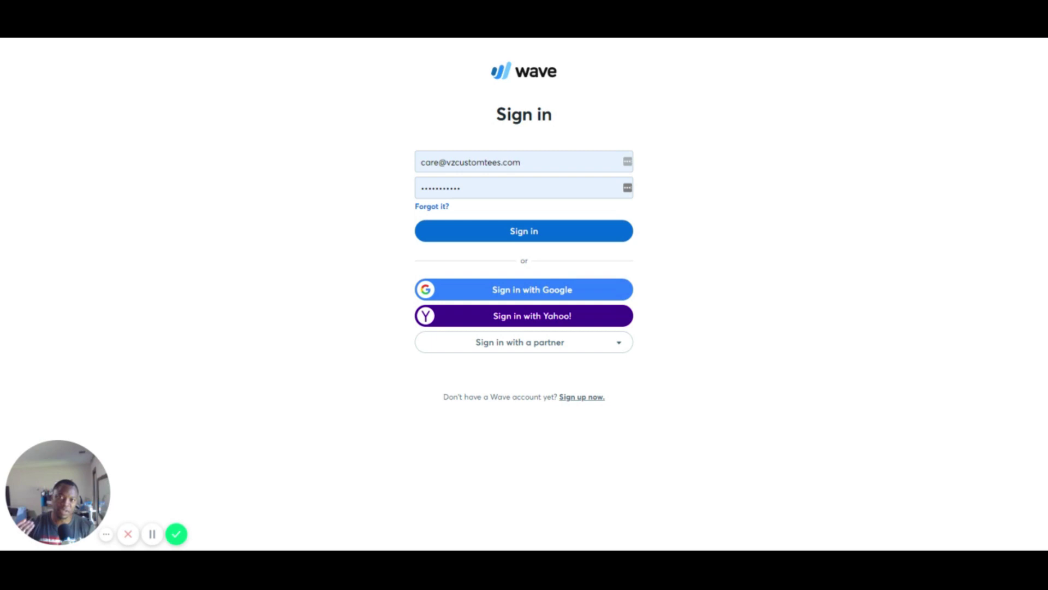
# - Sign in with the saved credentials and switch to the TRANZPLANT CLOTHING Co business
pyautogui.click(547, 238)
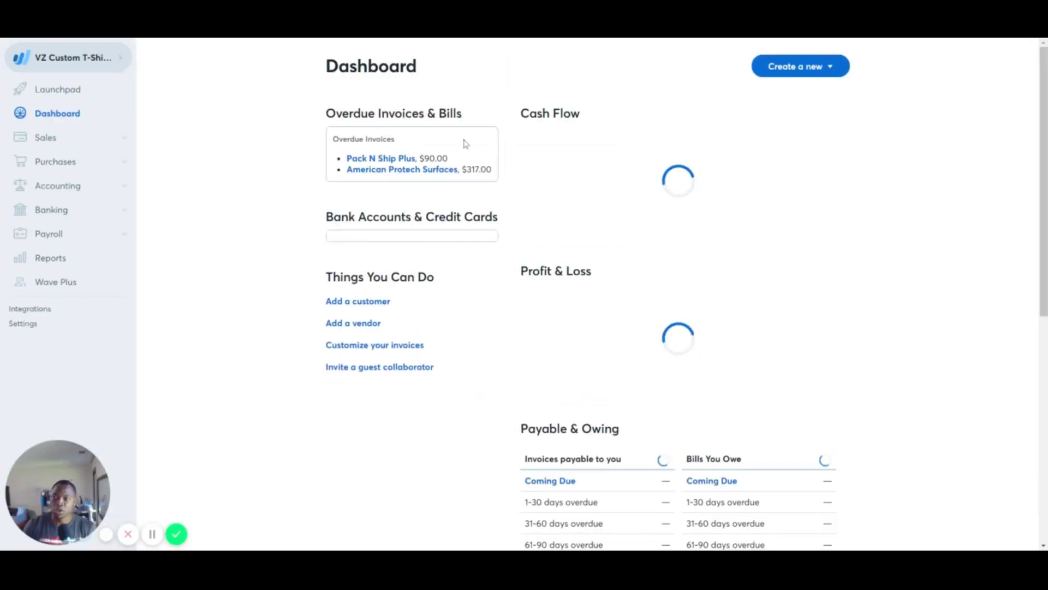
pyautogui.click(121, 59)
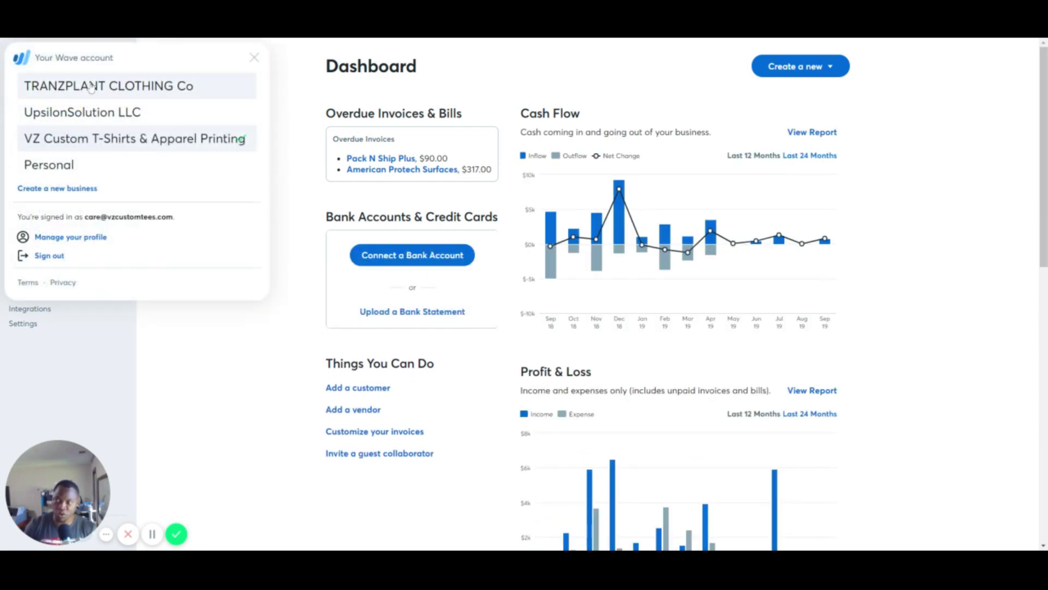
pyautogui.click(109, 89)
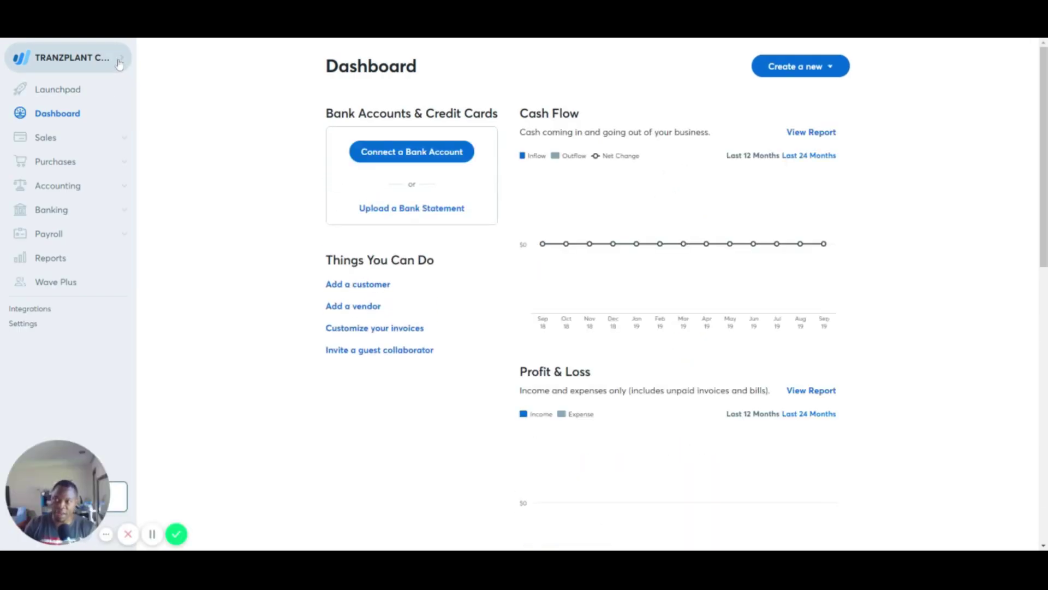
pyautogui.click(123, 64)
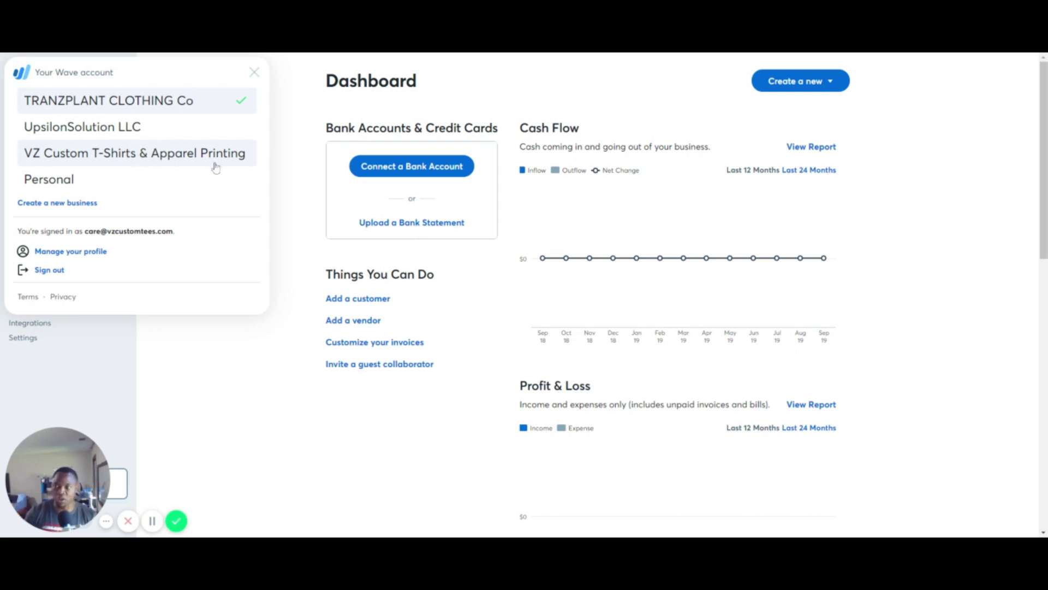
pyautogui.click(293, 109)
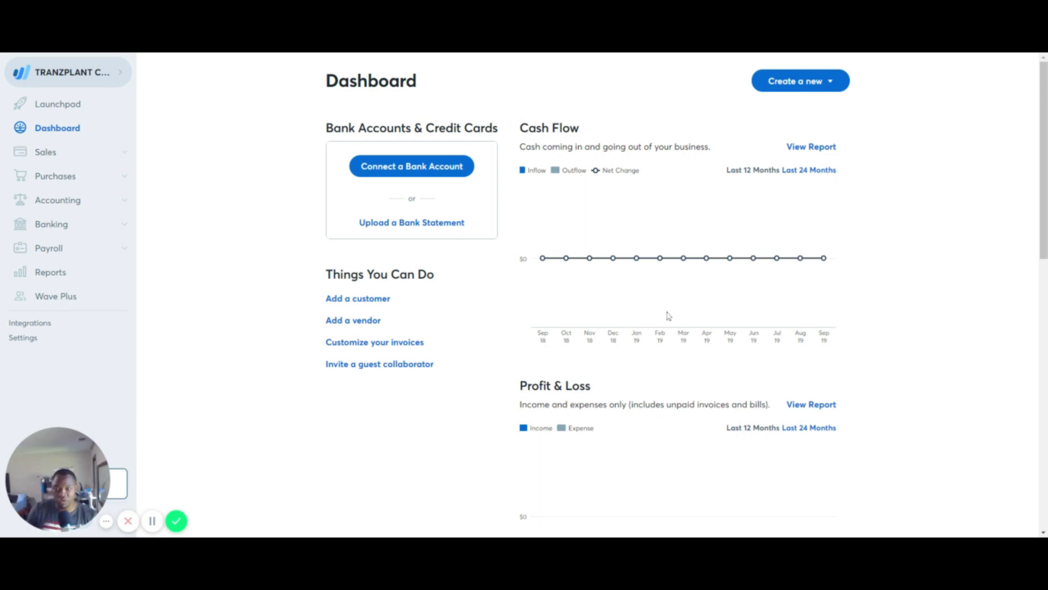
# - View the Launchpad's starting points and return to the Dashboard
pyautogui.click(52, 107)
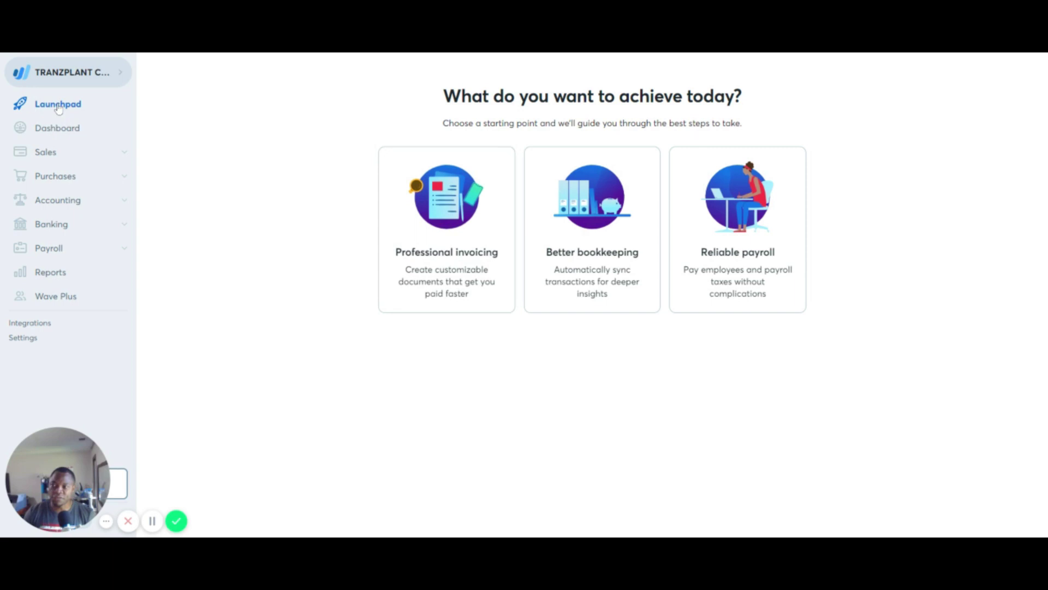
pyautogui.click(59, 130)
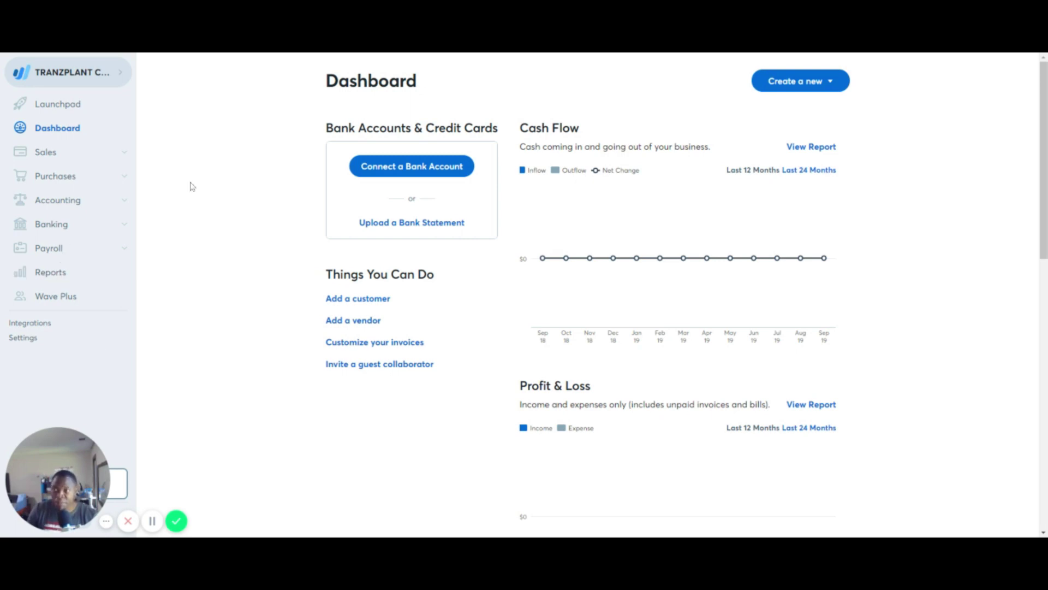
# - View the sales estimates page and check the draft and complete invoice lists
pyautogui.click(124, 156)
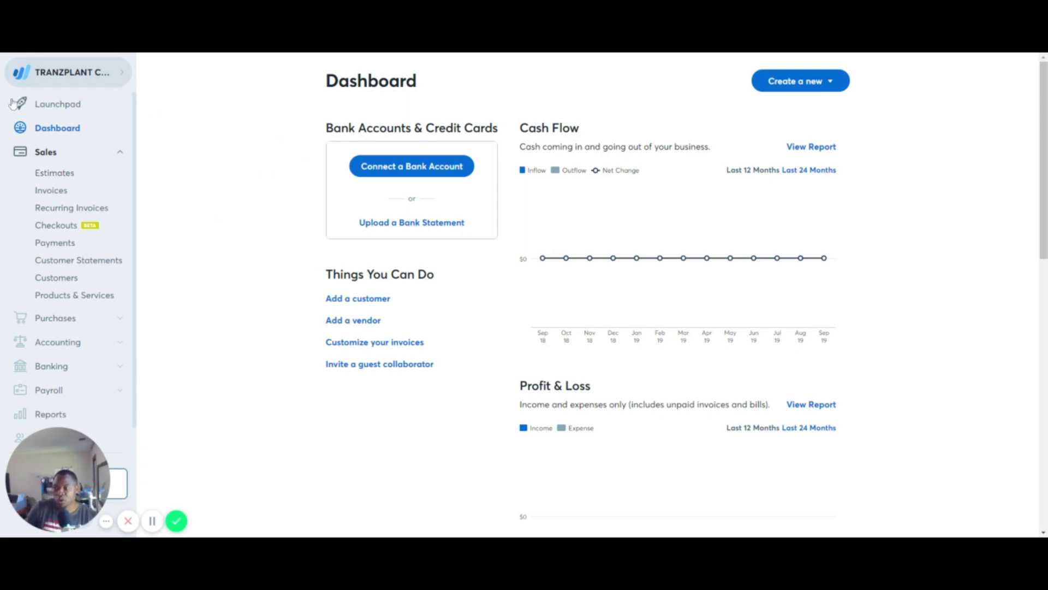
pyautogui.click(48, 176)
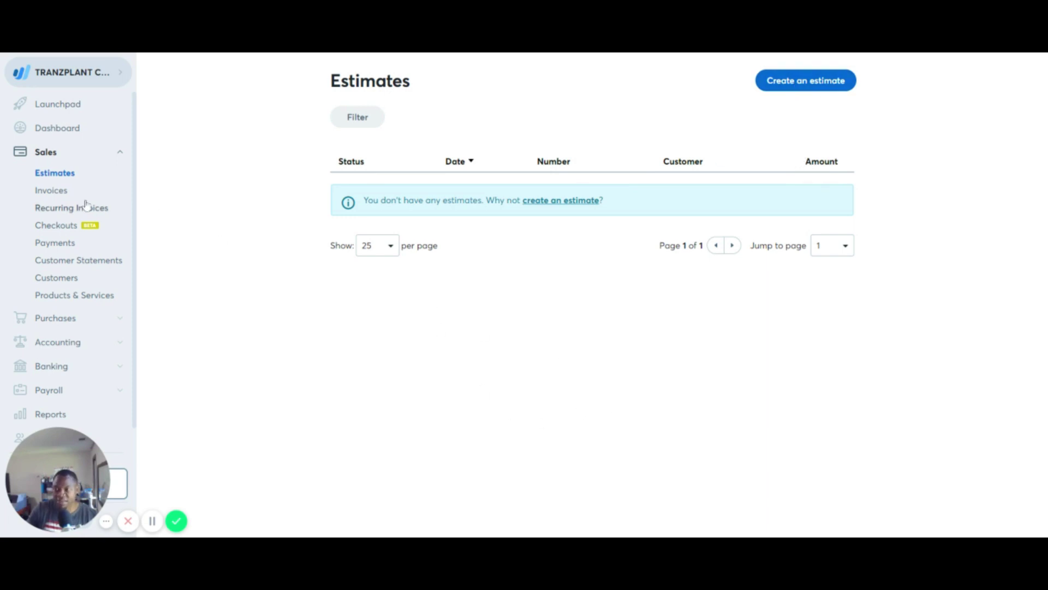
pyautogui.click(56, 191)
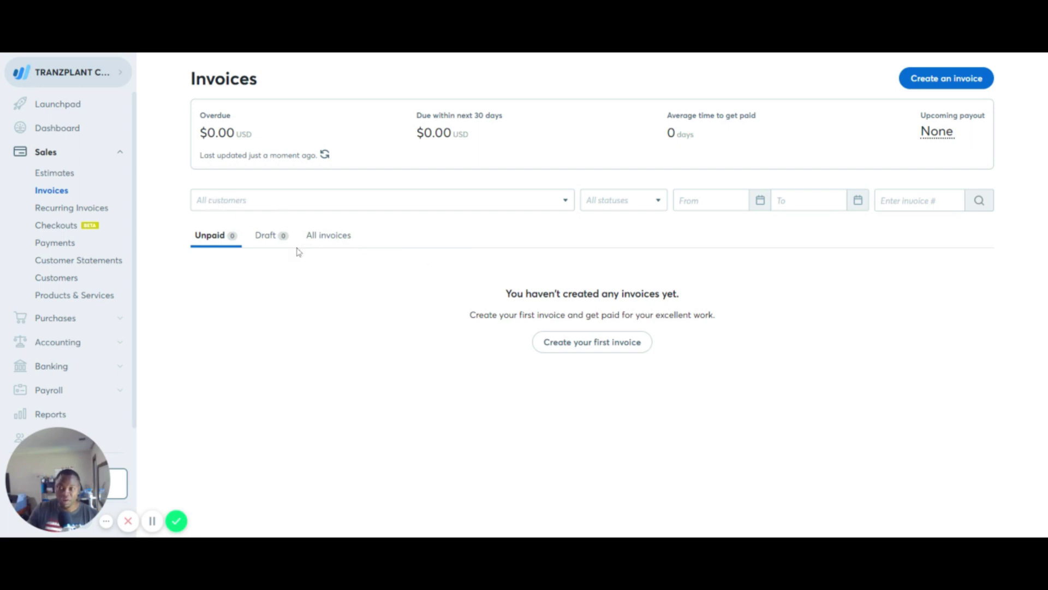
pyautogui.click(267, 236)
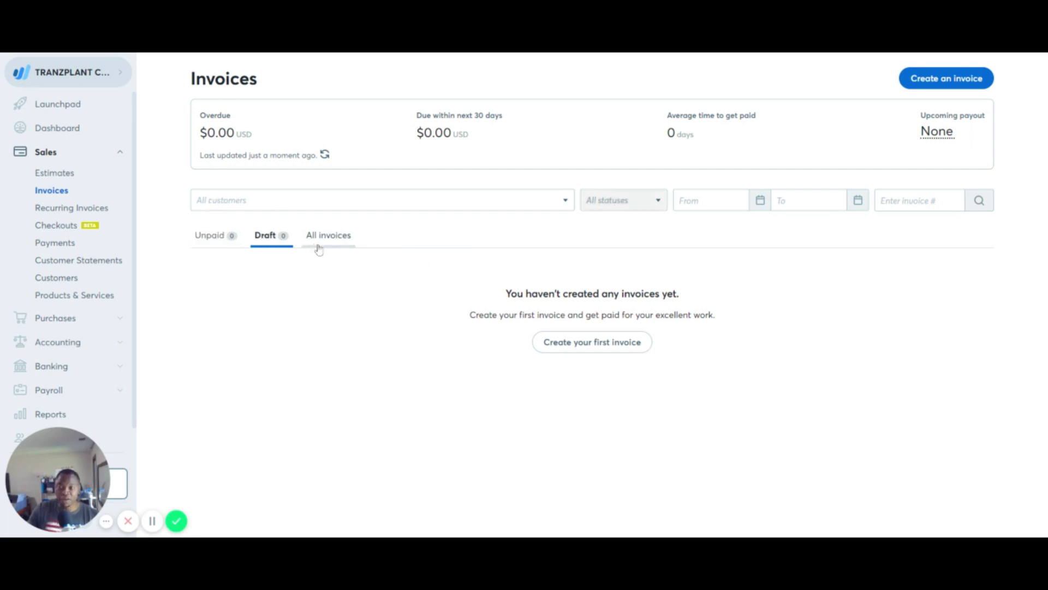
pyautogui.click(326, 238)
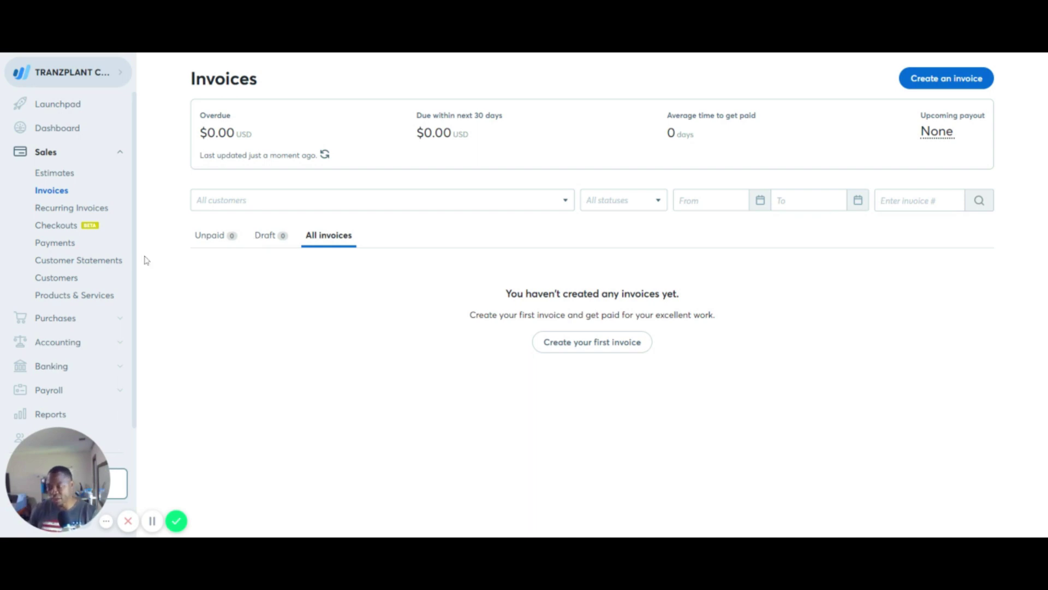
# - Look over the Recurring Invoices, Checkouts, Payments, Customers and Products & Services pages for sales
pyautogui.click(57, 212)
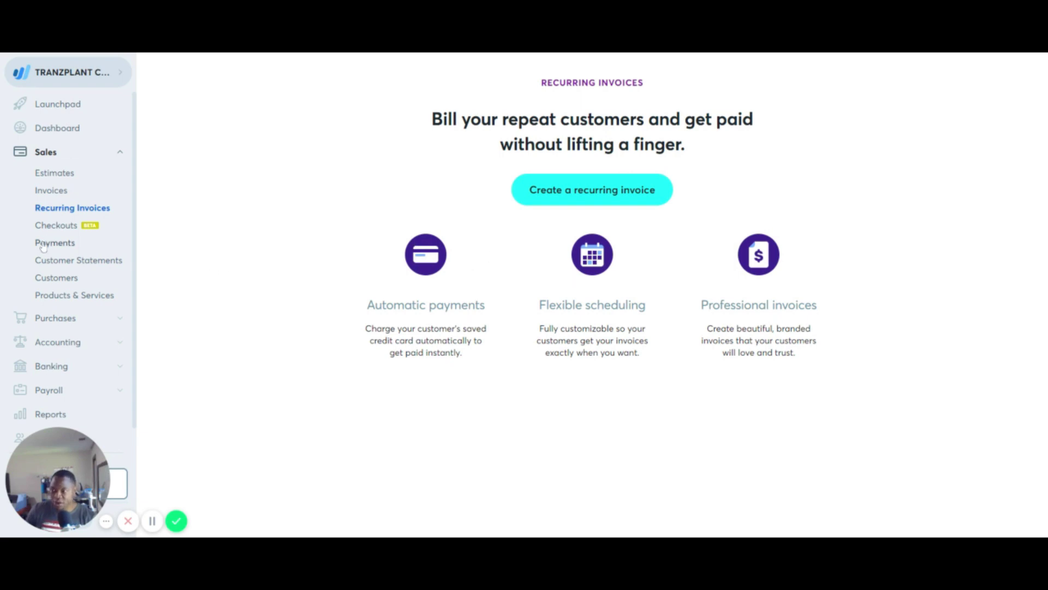
pyautogui.click(55, 226)
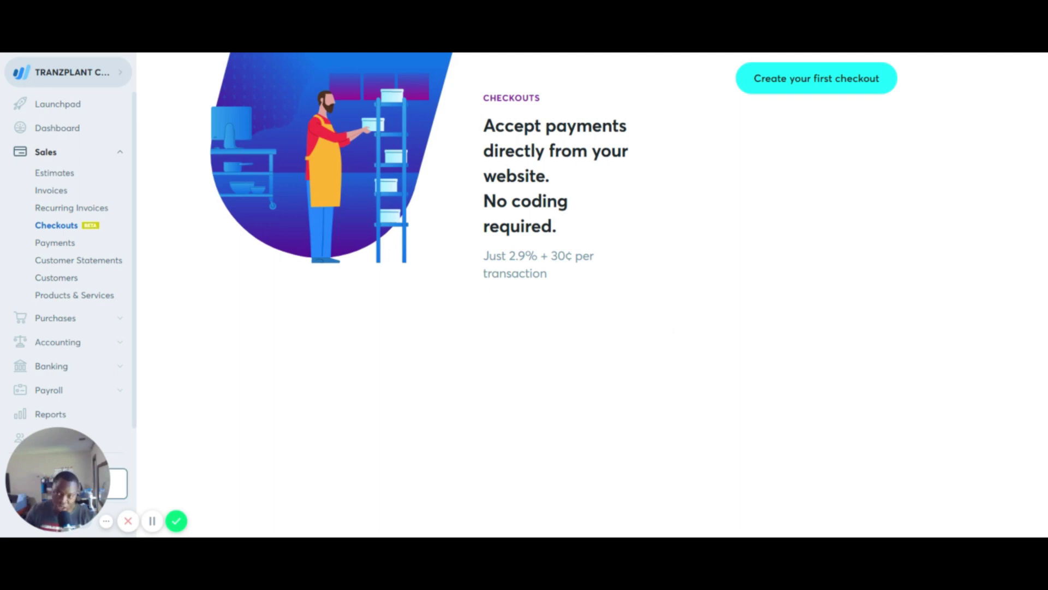
pyautogui.click(61, 247)
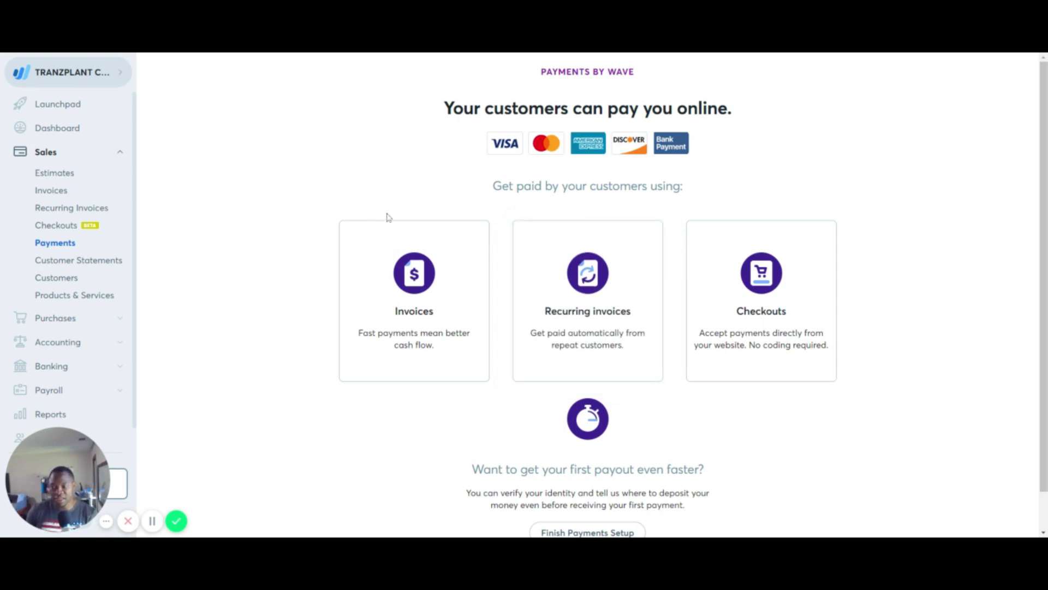
pyautogui.click(57, 278)
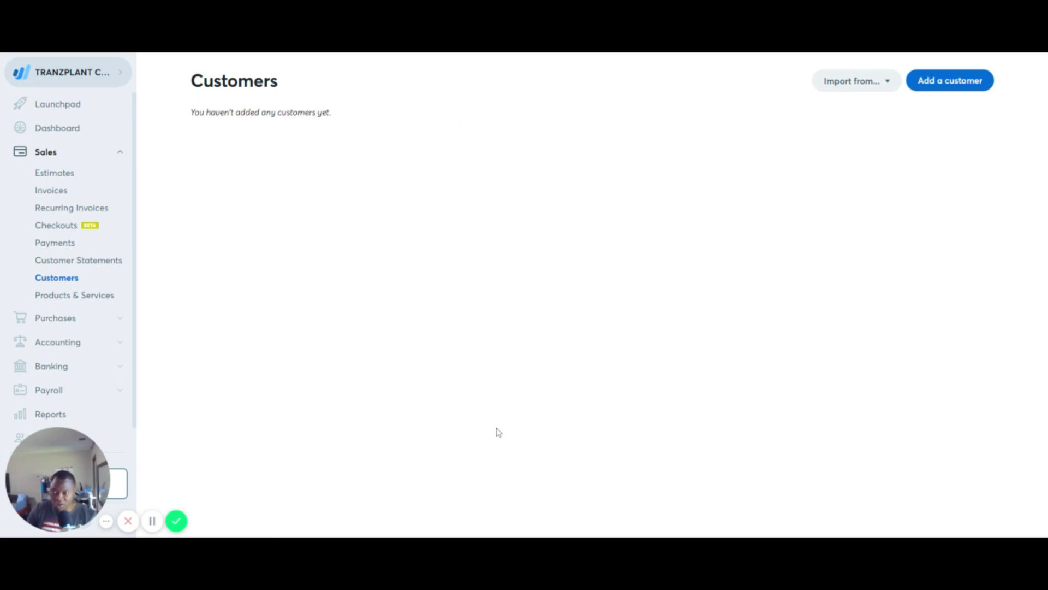
pyautogui.click(50, 301)
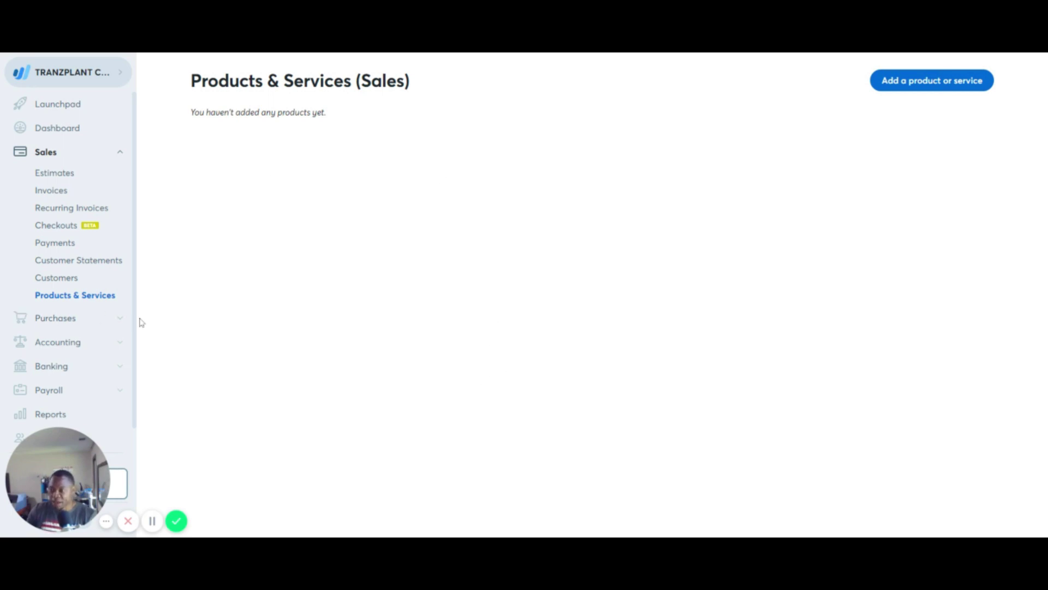
# - Expand the Purchases section and look over its Bills, Receipts, Vendors and Products & Services entries
pyautogui.scroll(-1, 59, 289)
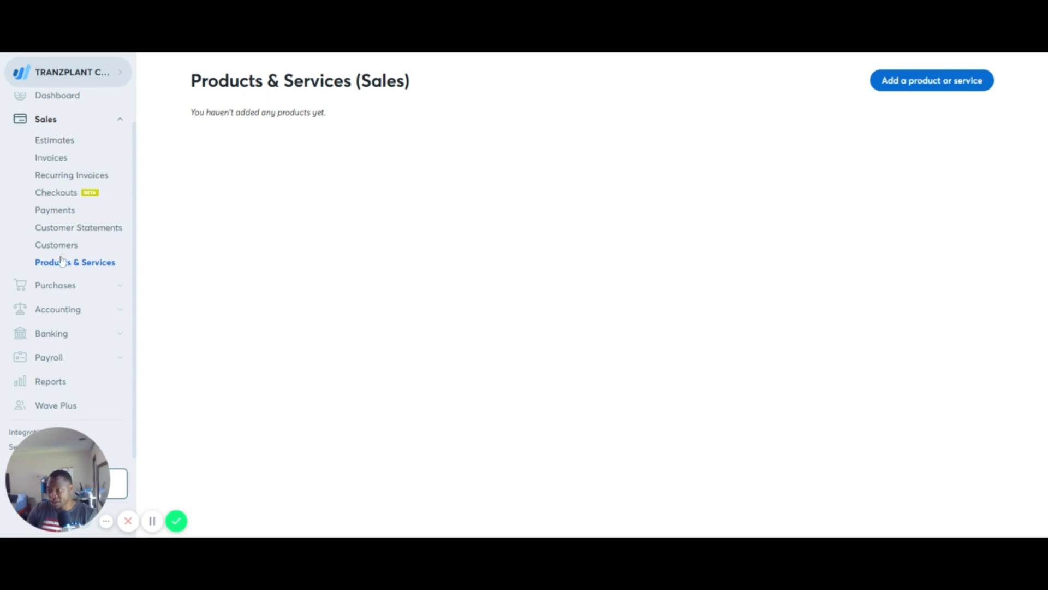
pyautogui.click(117, 285)
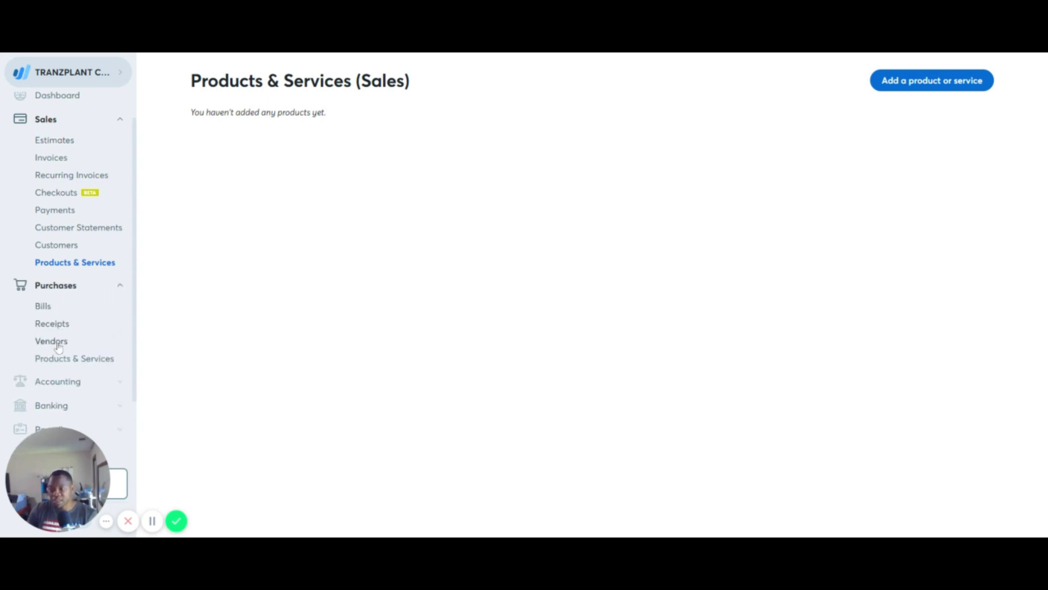
pyautogui.scroll(-2, 71, 377)
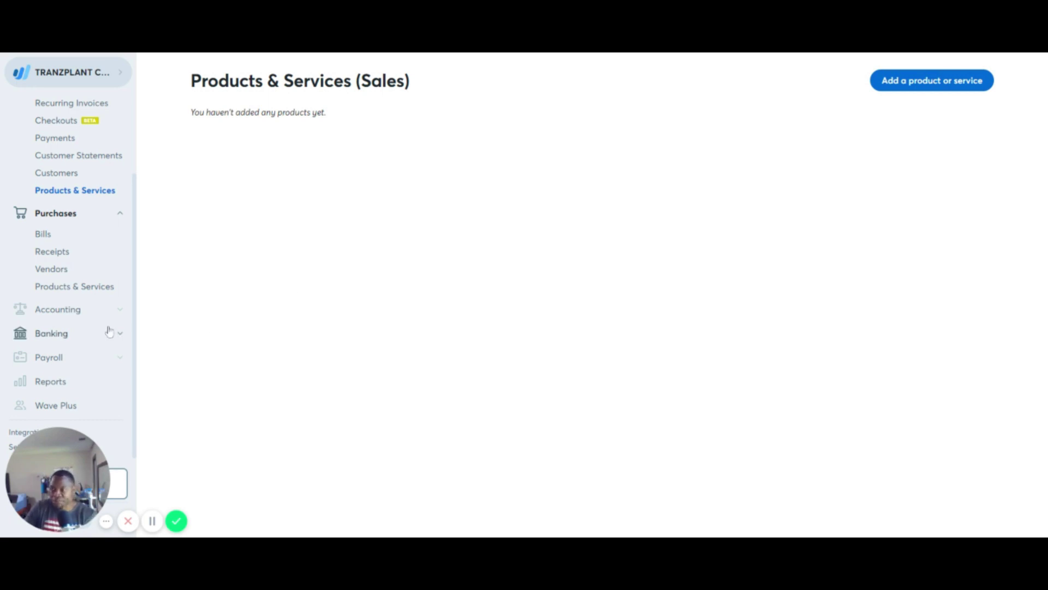
pyautogui.scroll(2, 95, 172)
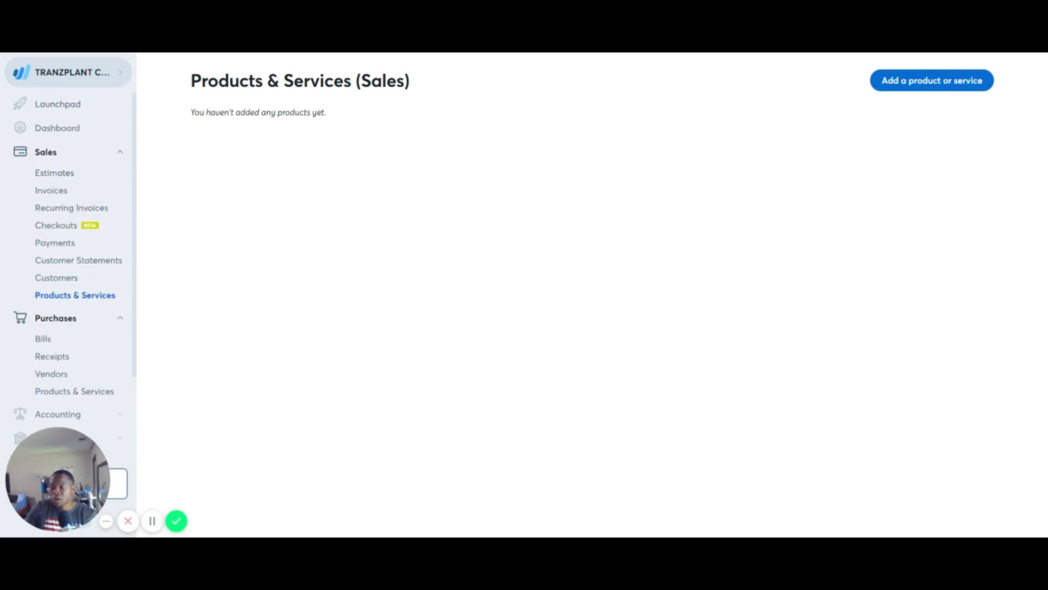
pyautogui.scroll(-2, 97, 325)
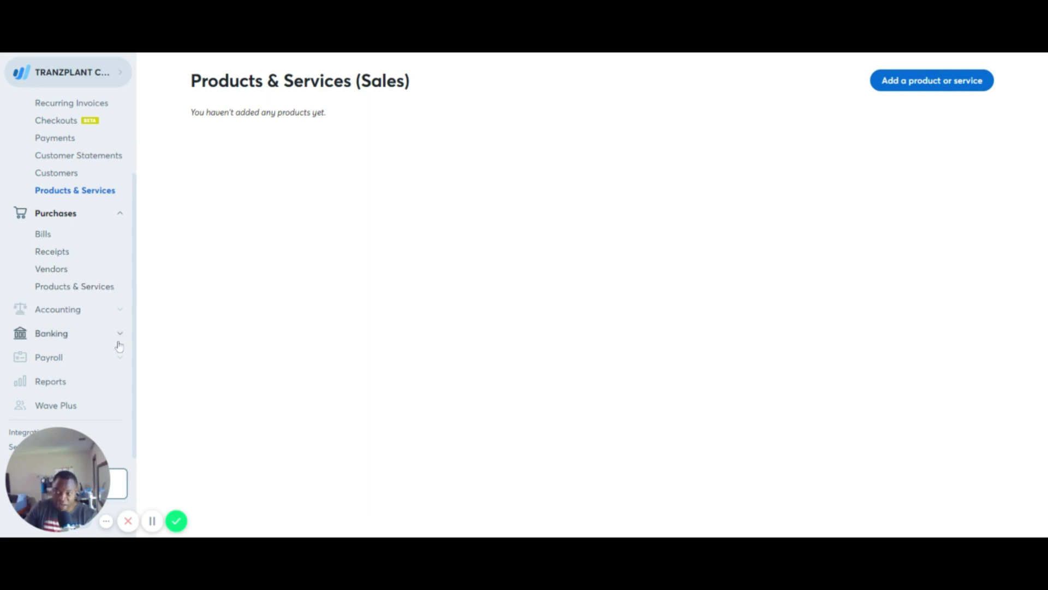
# - Open the business settings, view the user roles on the Users page, and go to Invoice Customization
pyautogui.moveTo(68, 453)
pyautogui.moveTo(68, 453); pyautogui.dragTo(85, 352)
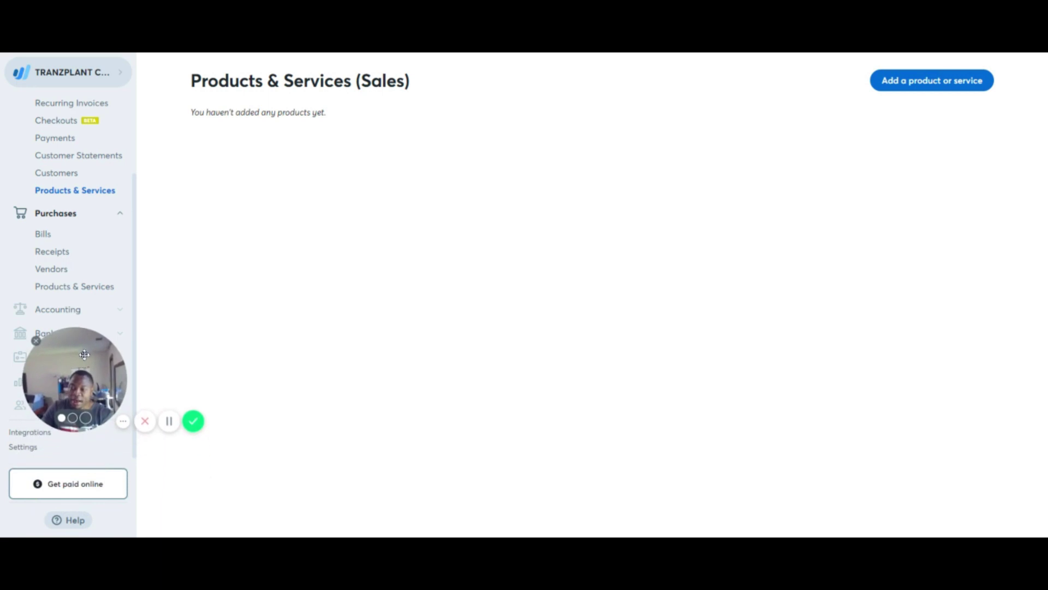
pyautogui.click(22, 449)
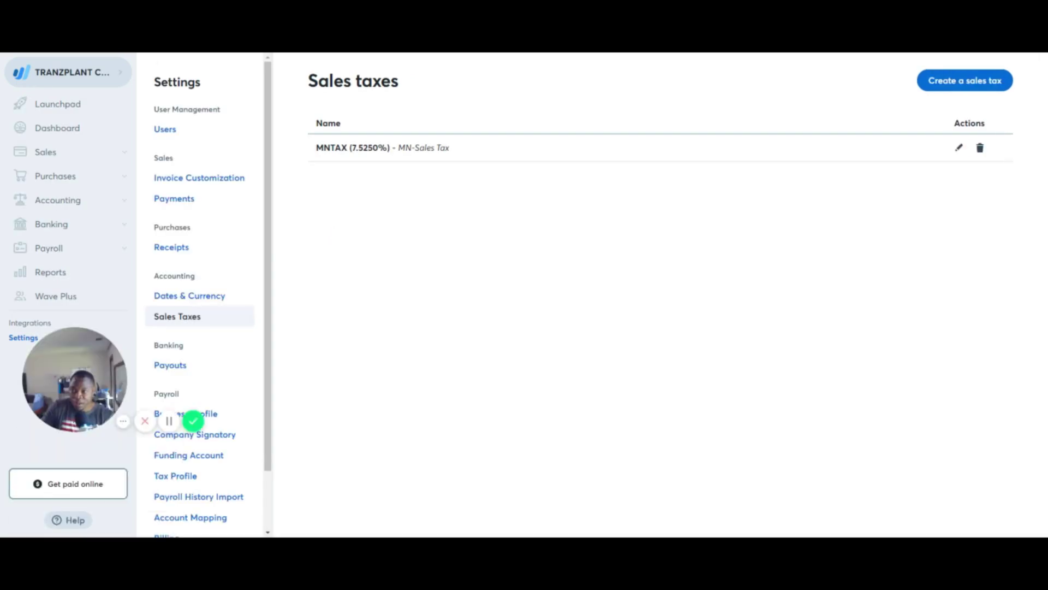
pyautogui.moveTo(78, 375); pyautogui.dragTo(59, 474)
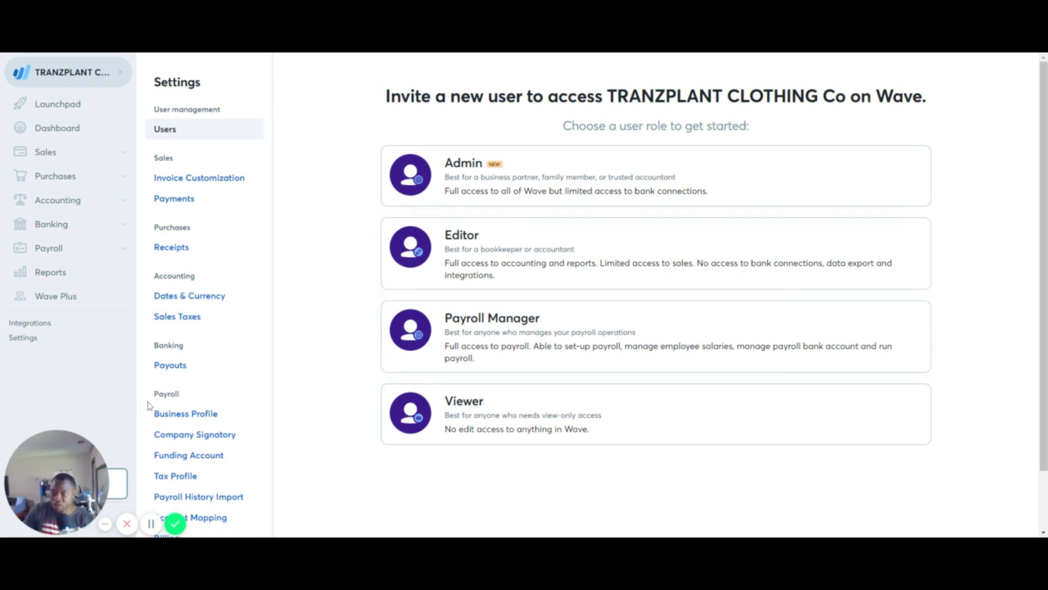
pyautogui.click(188, 187)
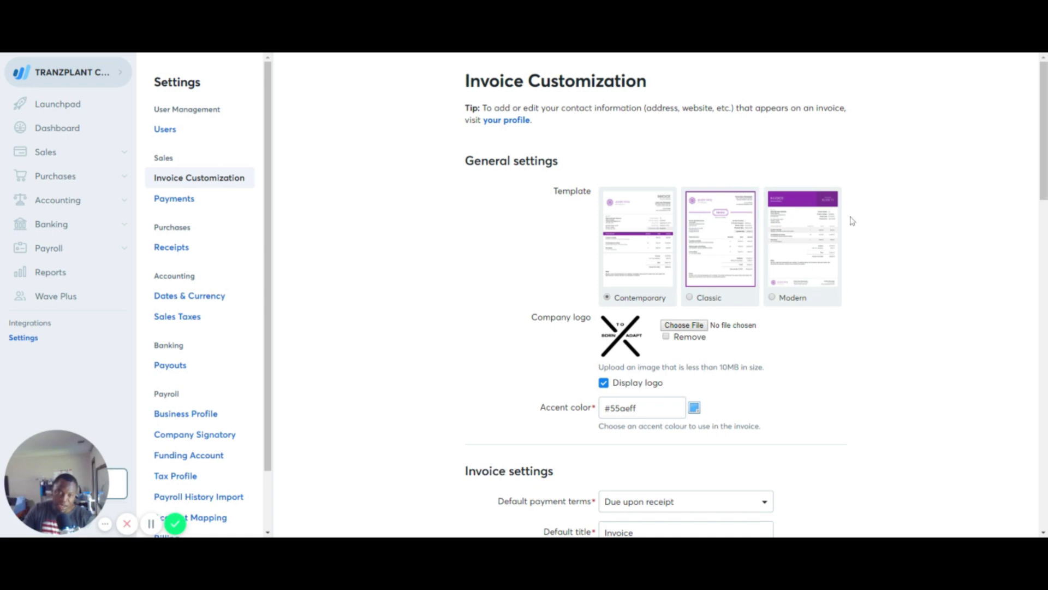
# - Preview the Contemporary, Classic and Modern invoice templates and look over the logo, accent color and default invoice settings
pyautogui.click(638, 240)
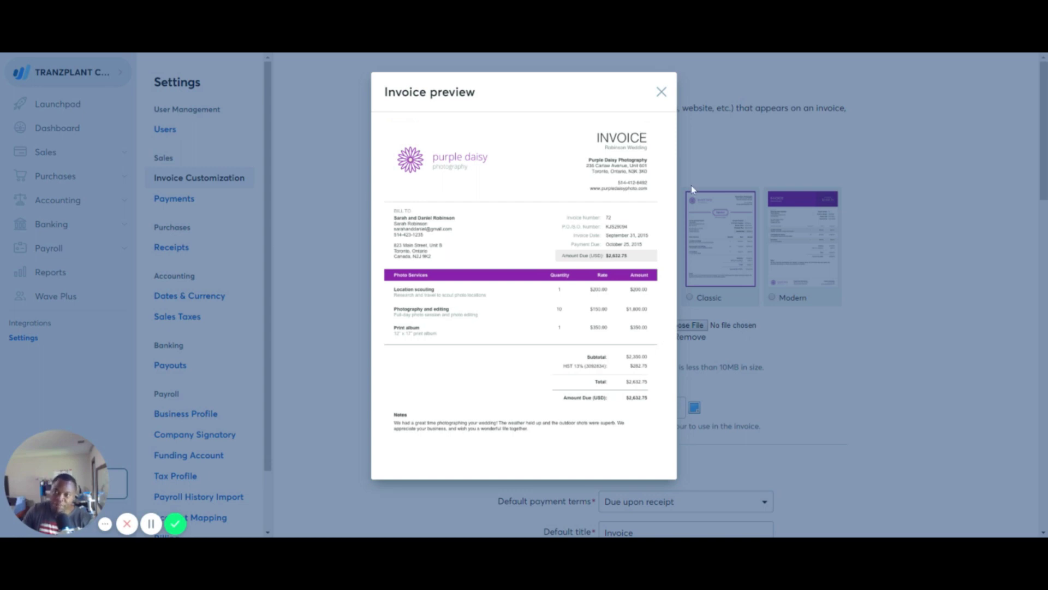
pyautogui.click(663, 94)
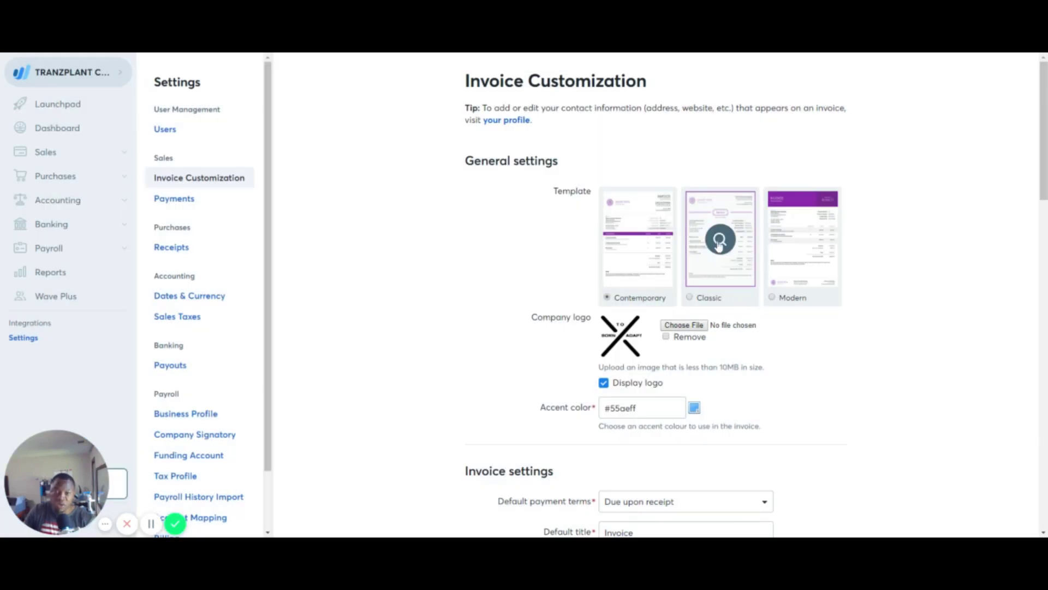
pyautogui.click(720, 243)
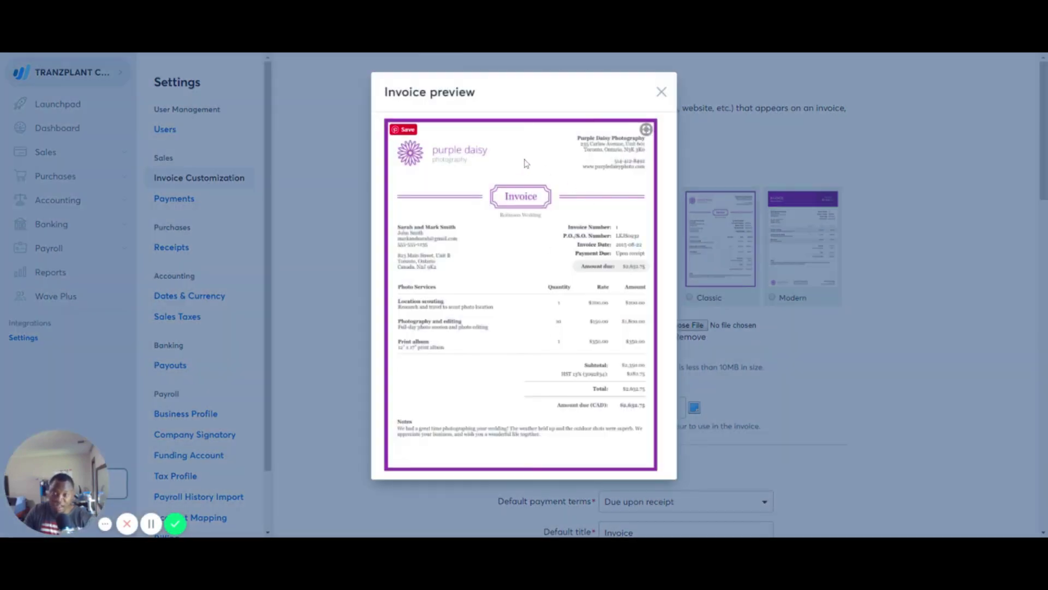
pyautogui.click(661, 93)
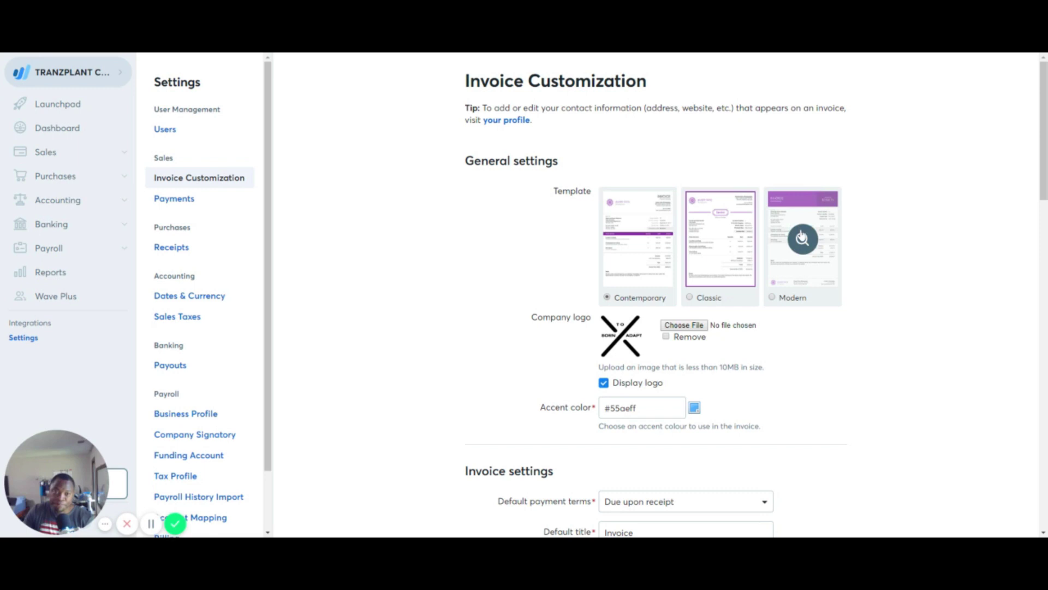
pyautogui.click(803, 238)
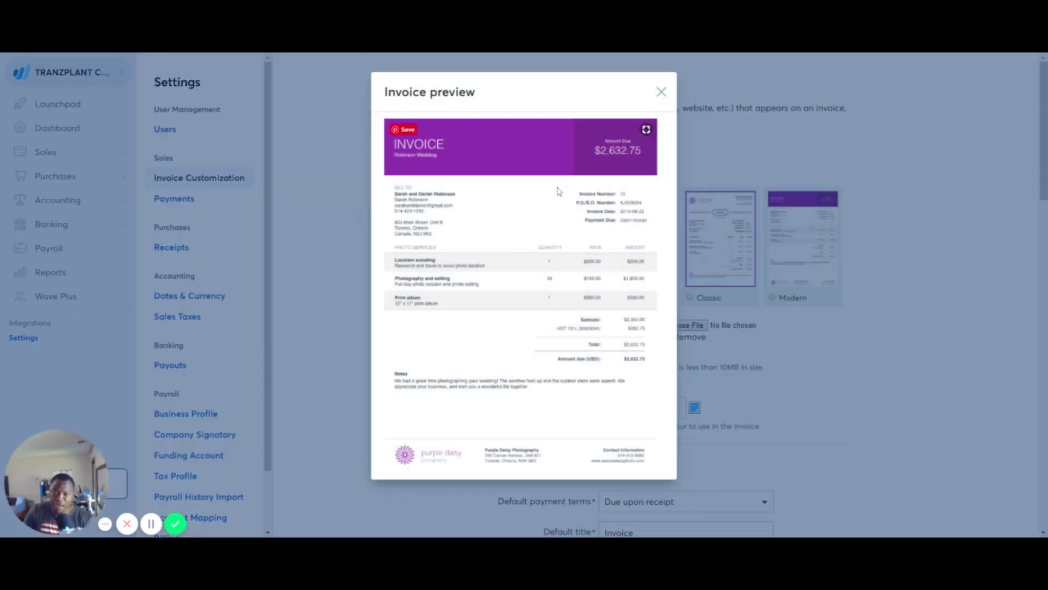
pyautogui.click(662, 93)
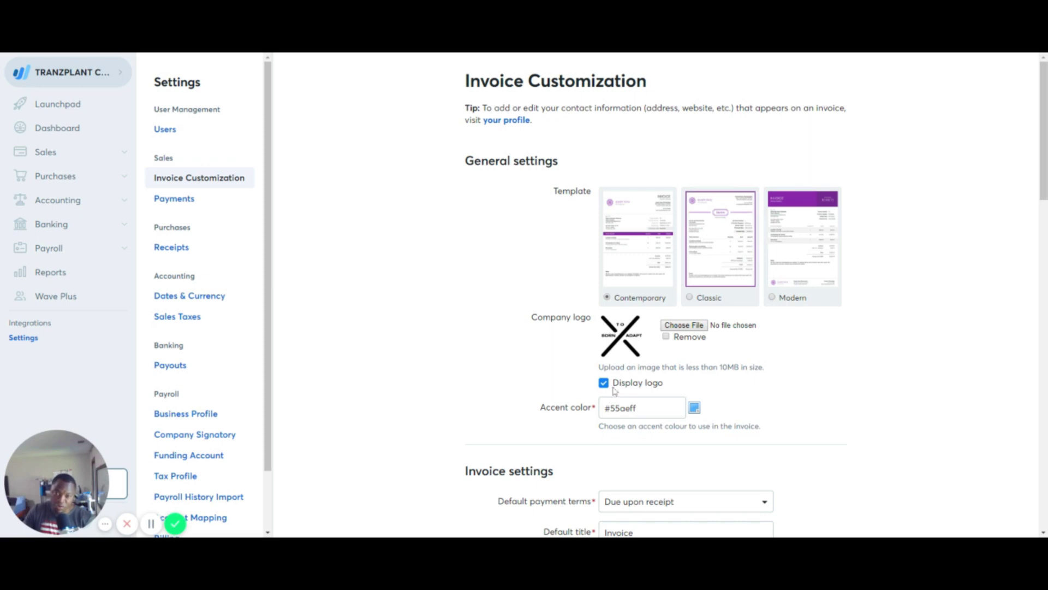
pyautogui.moveTo(720, 238)
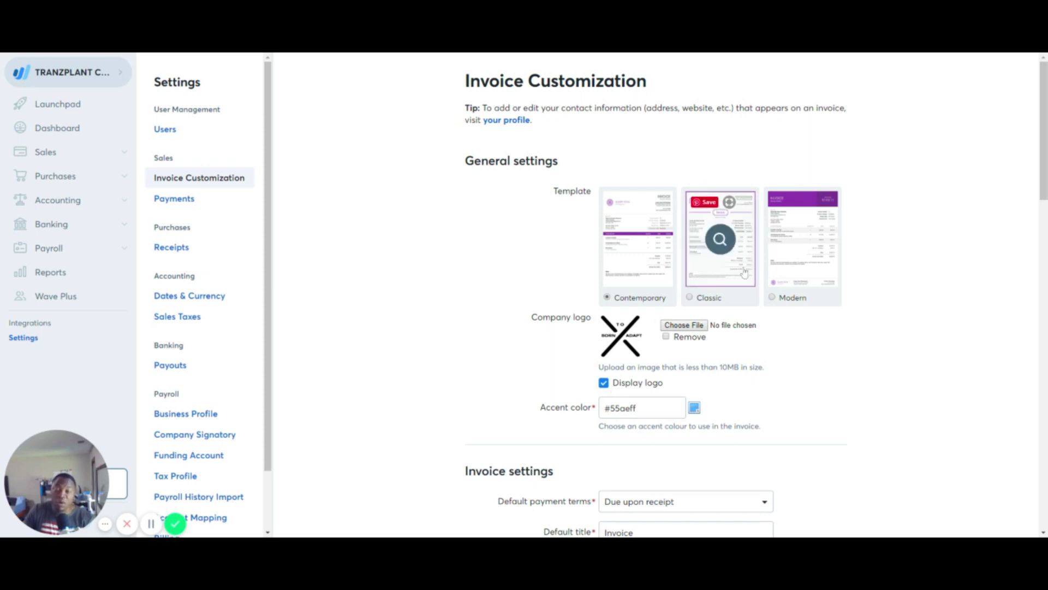
pyautogui.scroll(-2, 742, 427)
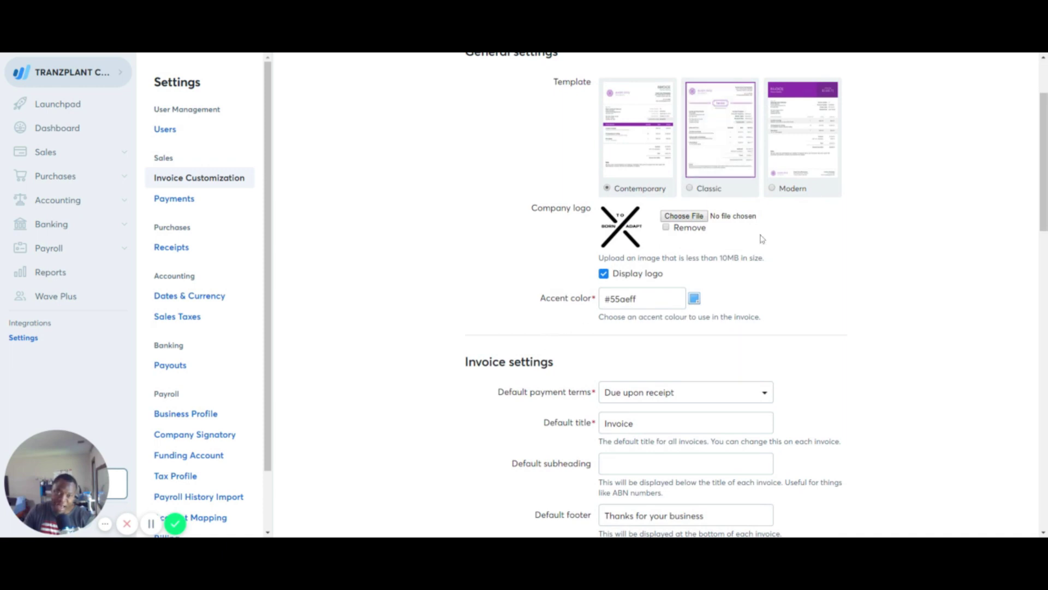
pyautogui.moveTo(787, 129)
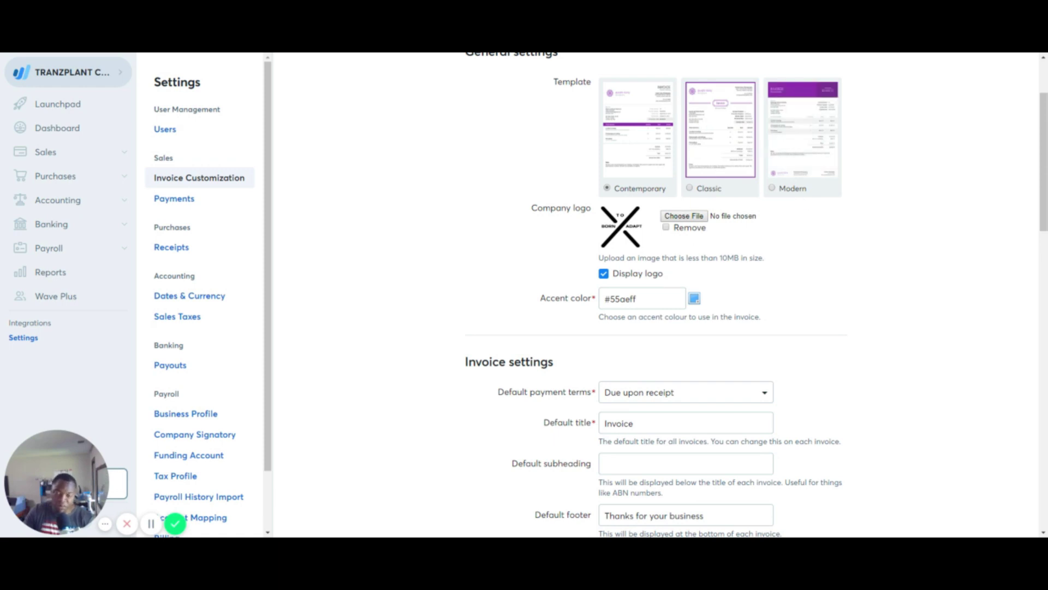
# - Look over the default invoice settings, estimate settings and invoice column titles and hiding options on the Invoice Customization page
pyautogui.scroll(-3, 754, 356)
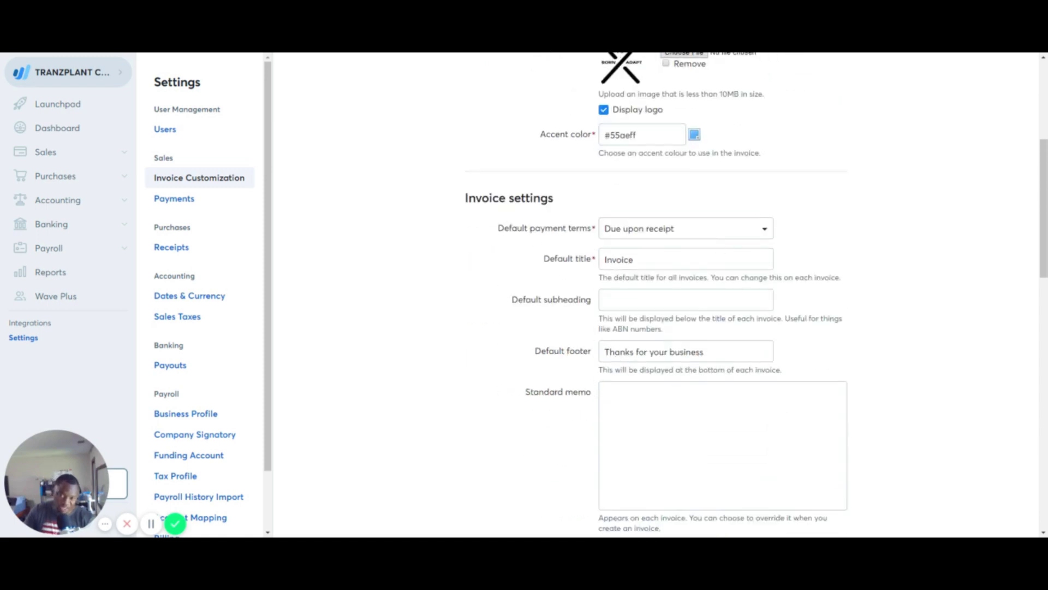
pyautogui.scroll(-8, 638, 284)
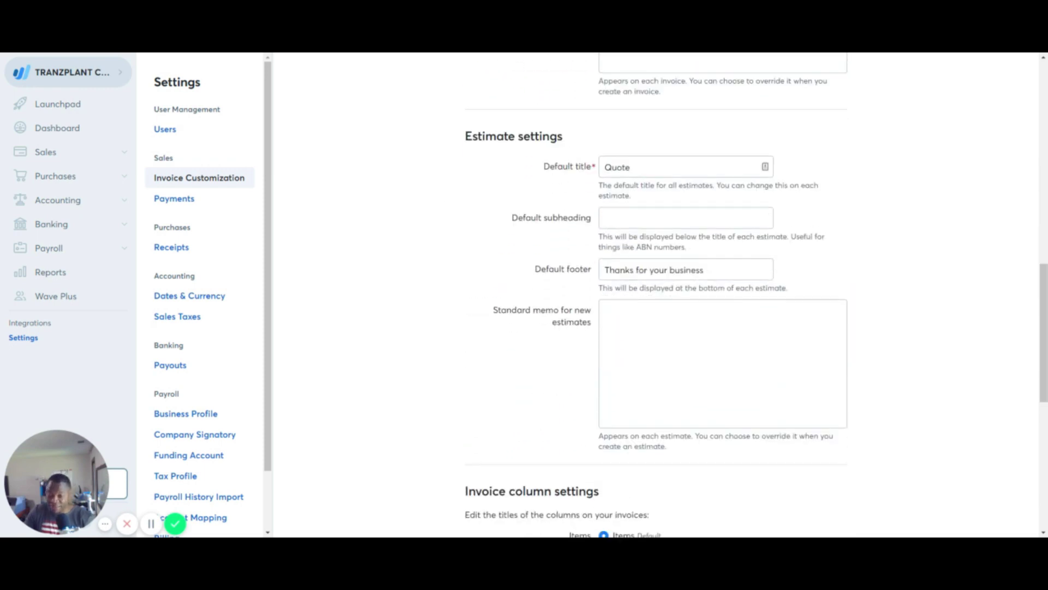
pyautogui.click(650, 167)
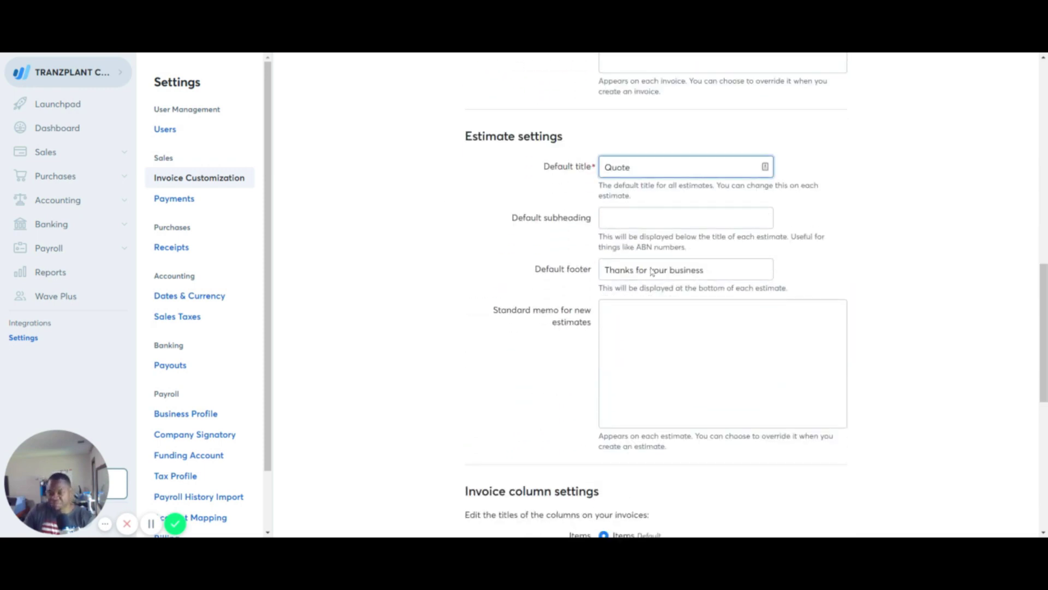
pyautogui.scroll(-4, 695, 392)
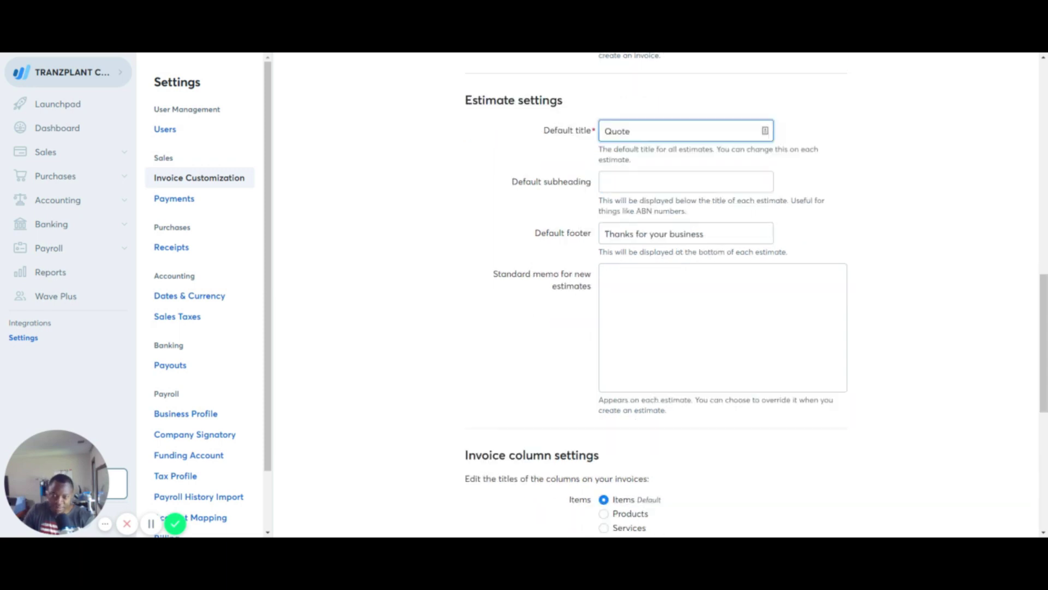
pyautogui.scroll(-2, 695, 392)
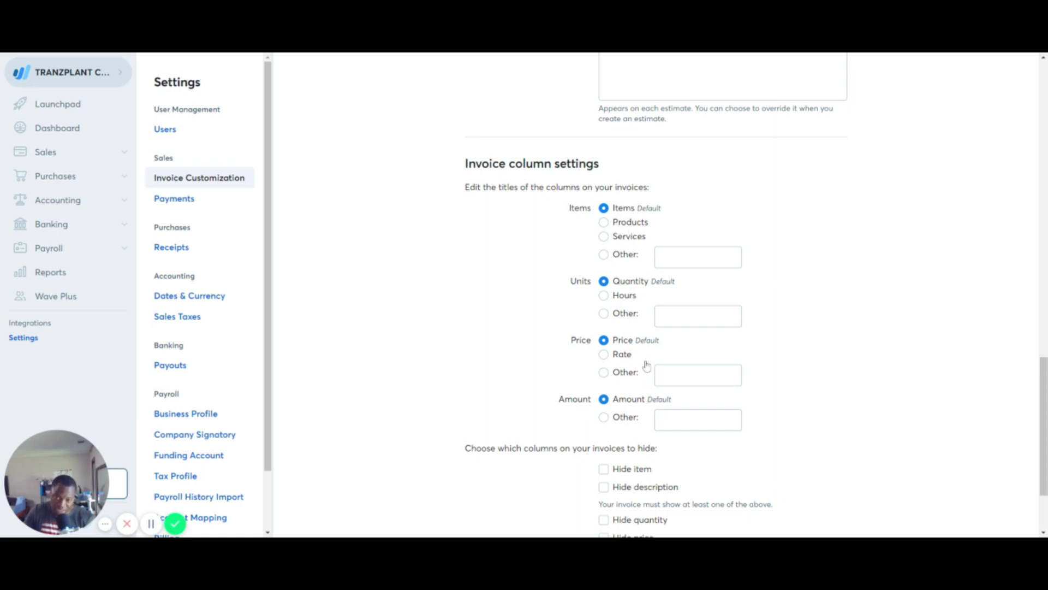
pyautogui.scroll(-2, 634, 480)
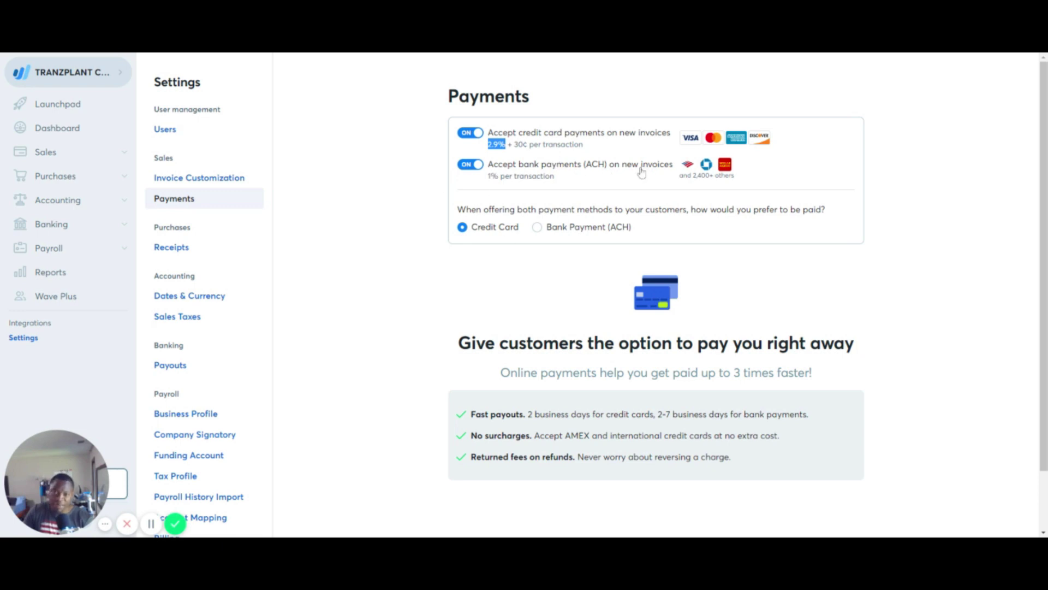
# - Review the credit card and bank payment (ACH) fees and the preferred payment method options in the Payments settings
pyautogui.moveTo(488, 176); pyautogui.dragTo(498, 176)
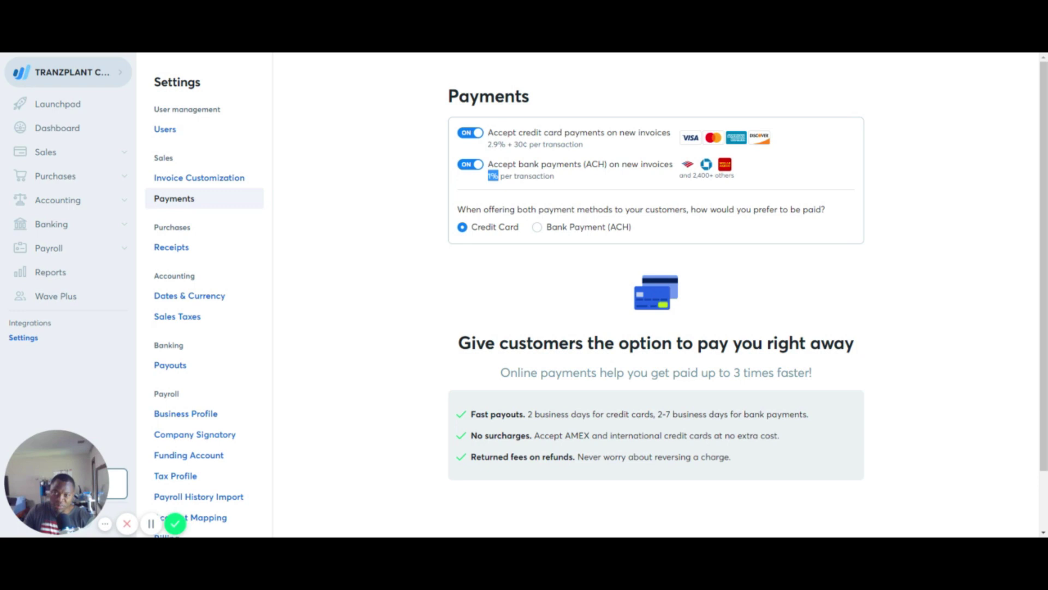
pyautogui.click(566, 181)
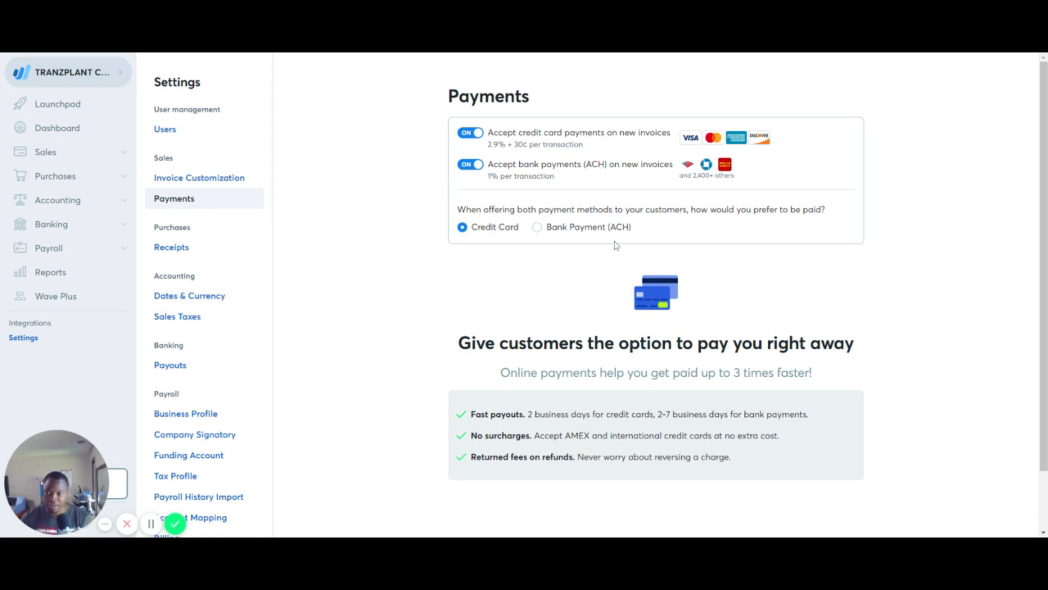
pyautogui.scroll(-1, 616, 245)
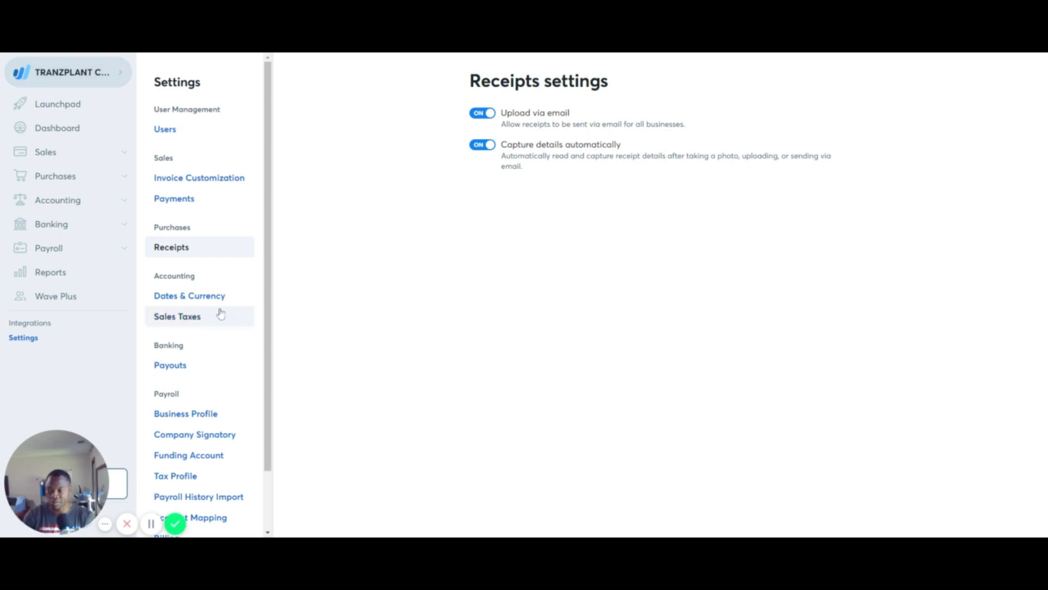
# - View the Dates & Currency settings with the fiscal year end, and go to the Sales Taxes settings
pyautogui.click(216, 299)
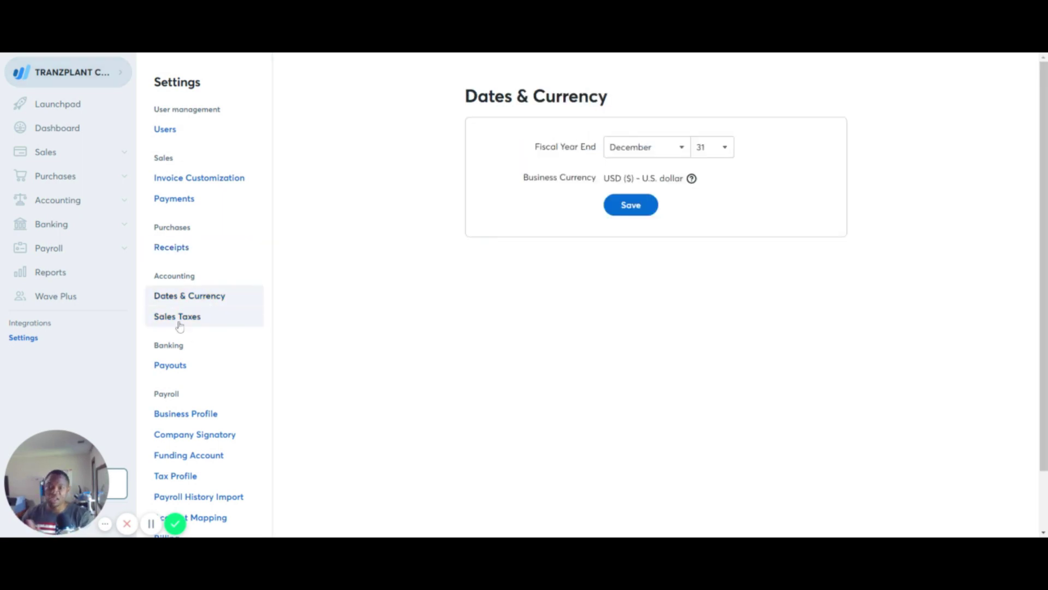
pyautogui.click(179, 323)
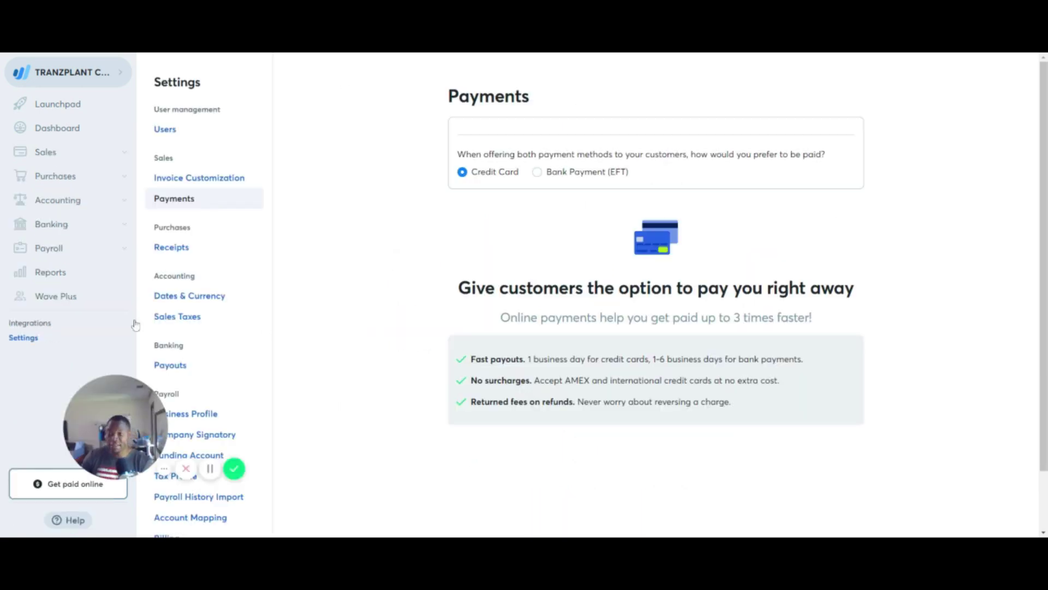
pyautogui.moveTo(104, 403); pyautogui.dragTo(45, 458)
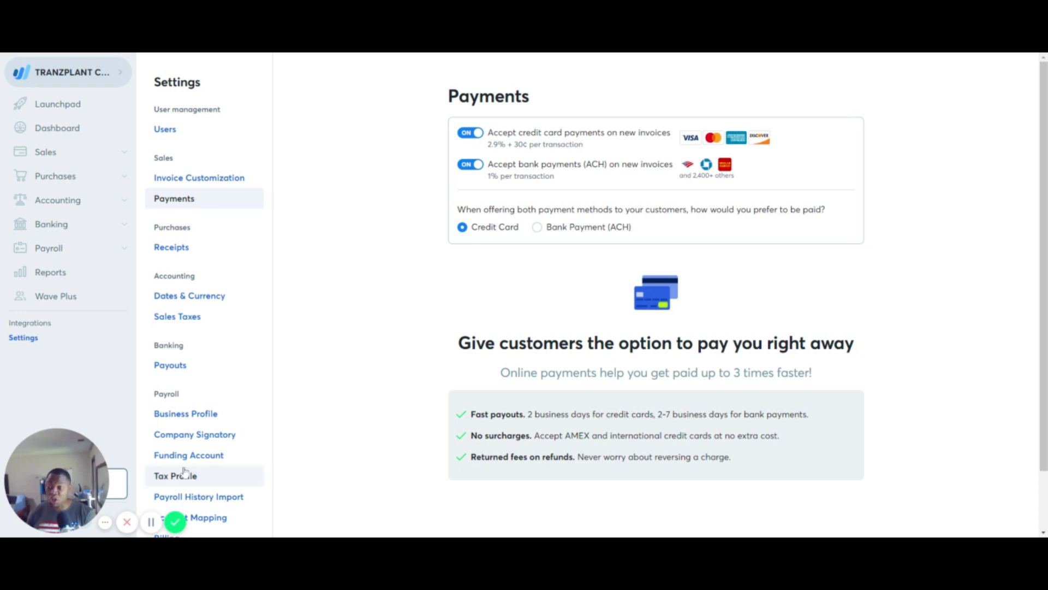
# - Open the payroll Business Profile setting and look over the Payroll by Wave introduction page and its setup overview
pyautogui.click(194, 417)
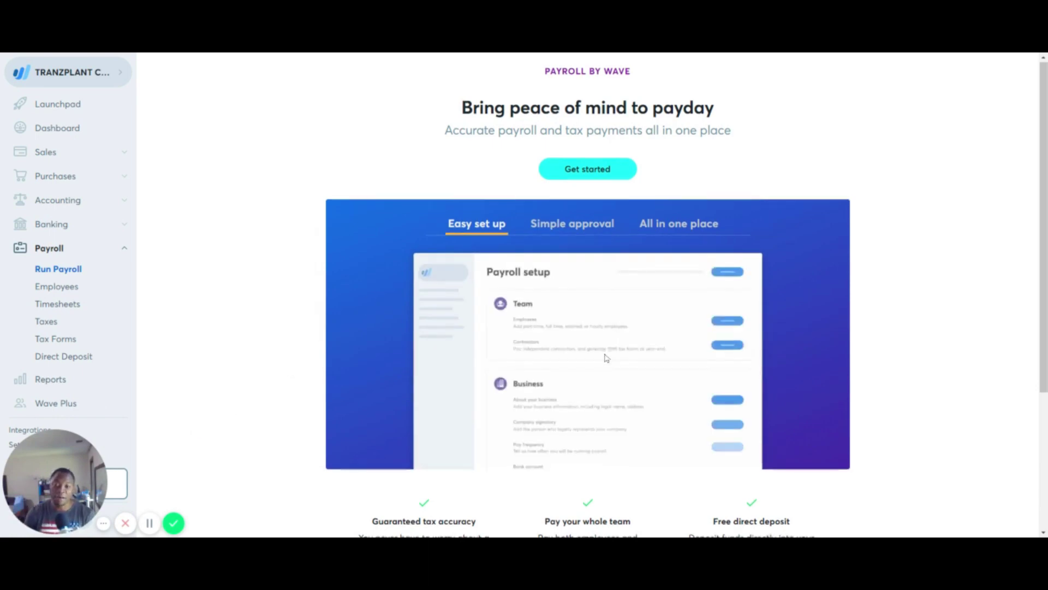
pyautogui.scroll(-2, 605, 356)
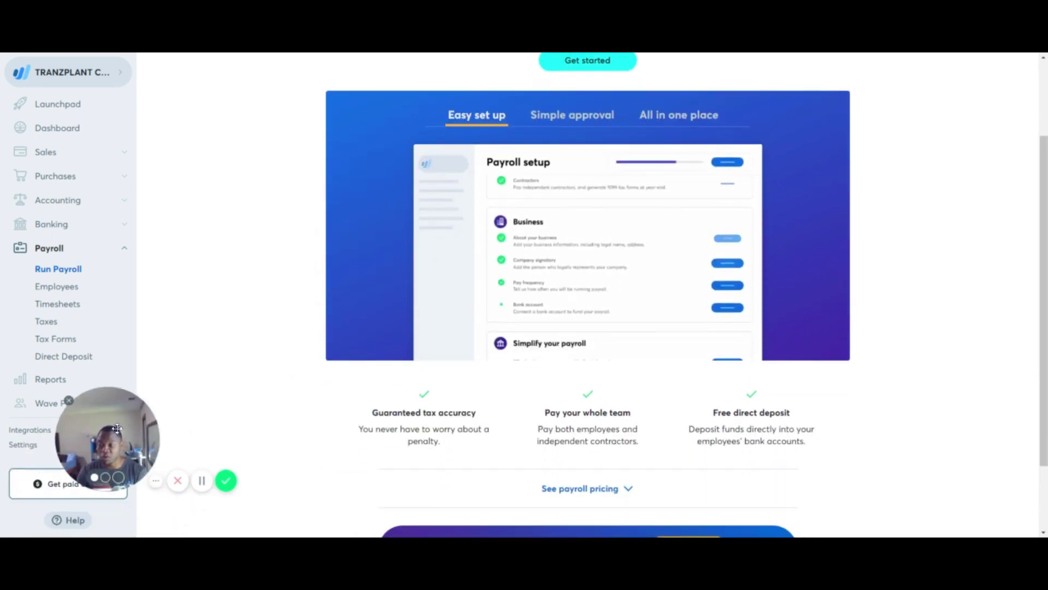
pyautogui.click(21, 445)
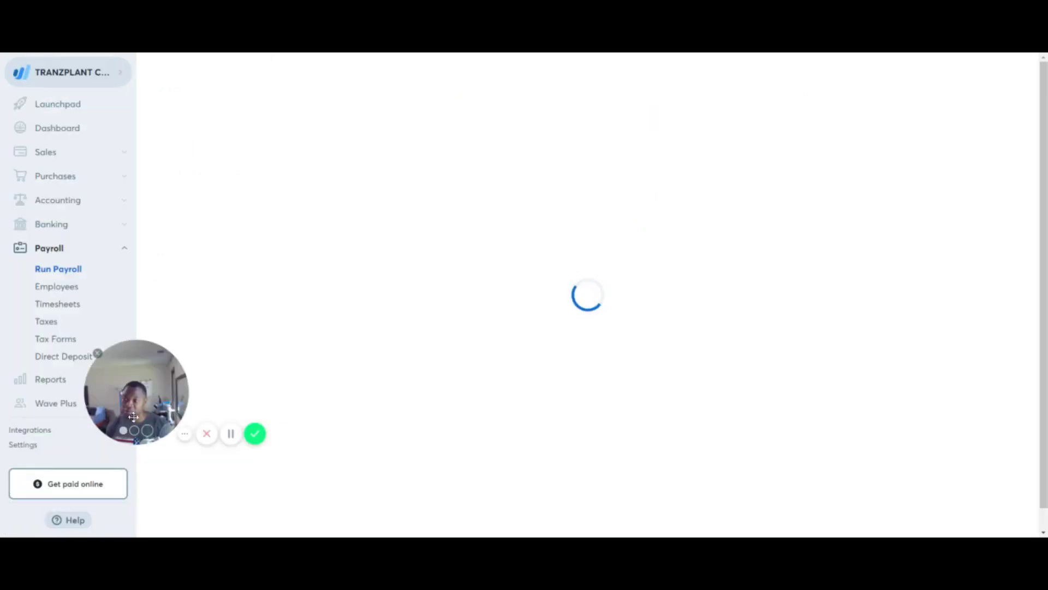
pyautogui.moveTo(146, 399); pyautogui.dragTo(68, 453)
pyautogui.scroll(-4, 337, 324)
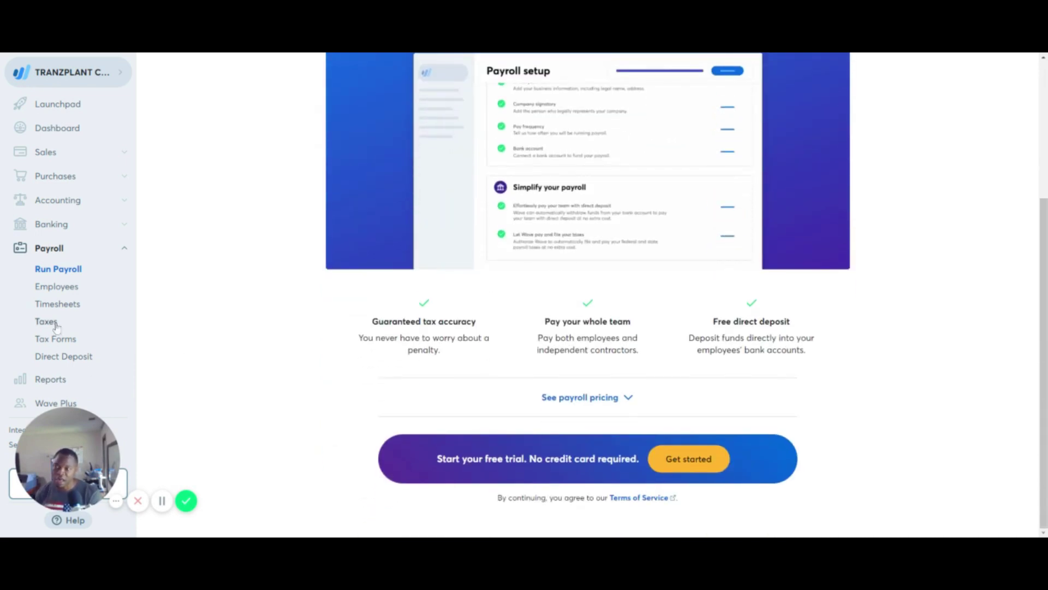
pyautogui.scroll(3, 734, 294)
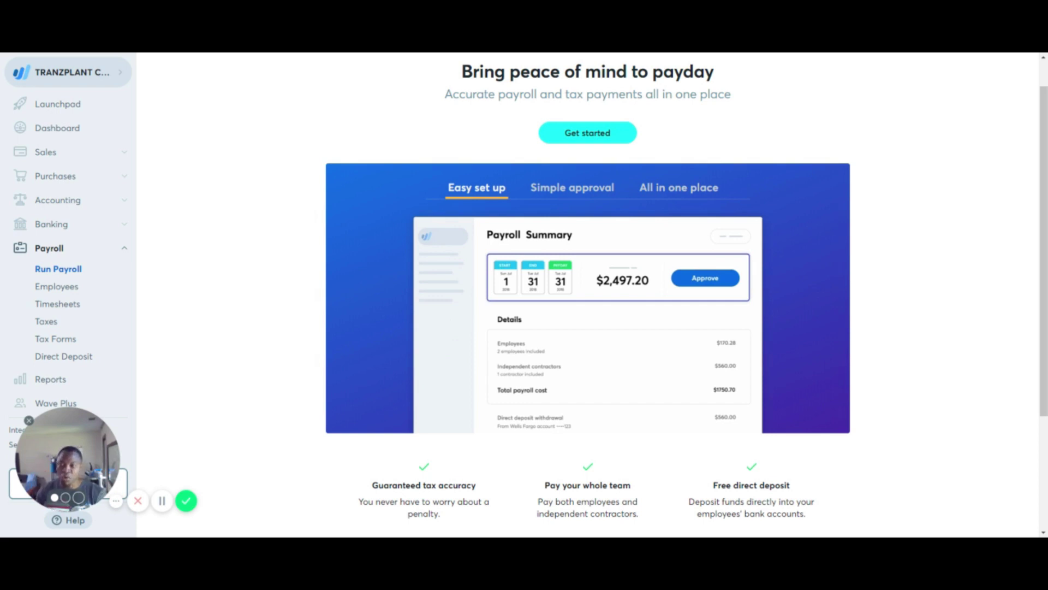
pyautogui.moveTo(67, 454); pyautogui.dragTo(38, 478)
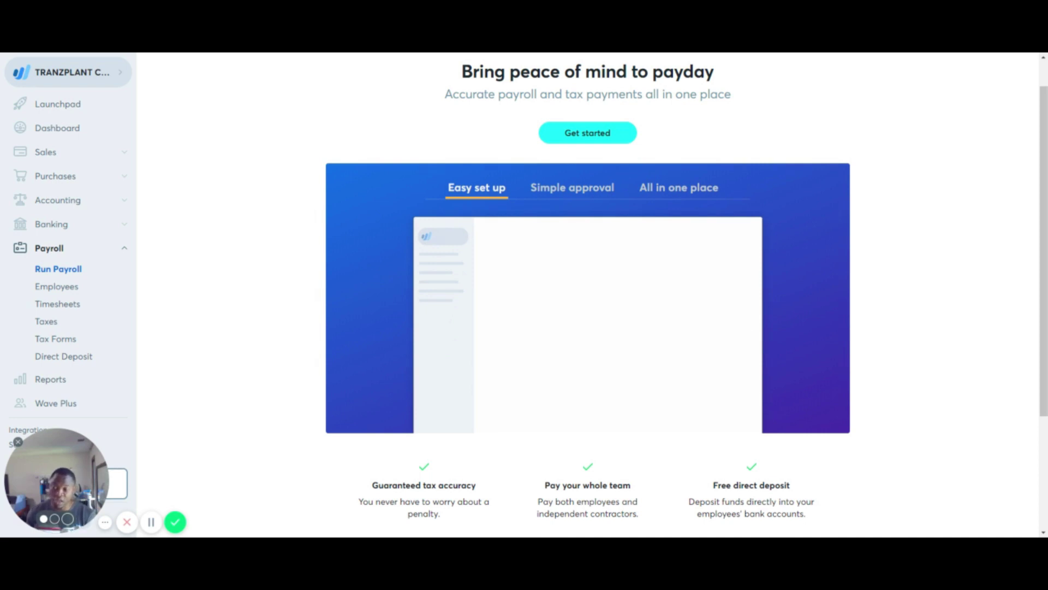
# - Open the Wave Plus page and look over the Monthly Bookkeeping, Tax Service and Accounting Coaching offers
pyautogui.click(56, 407)
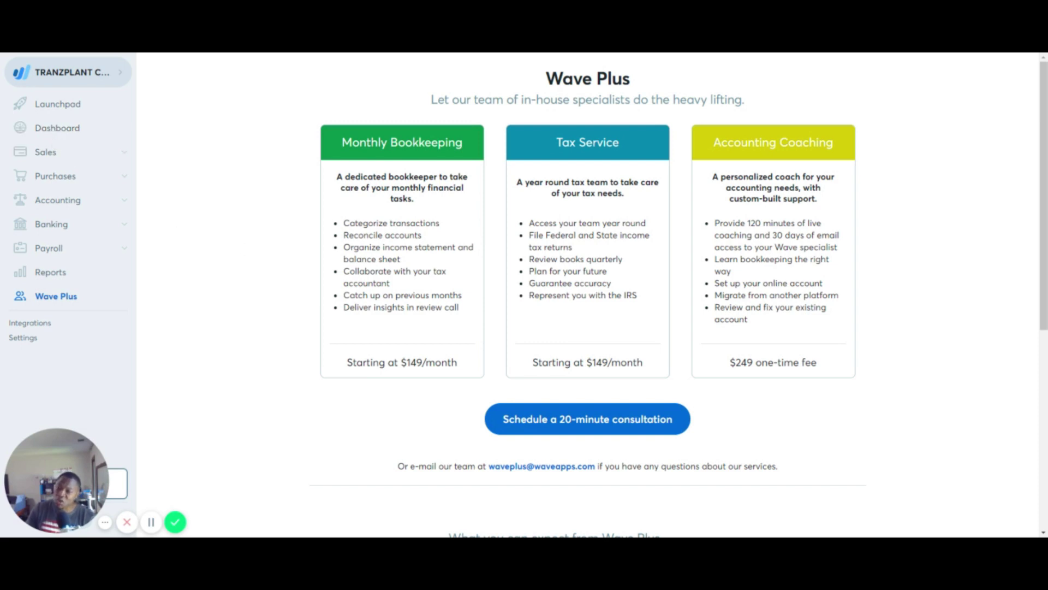
pyautogui.scroll(-6, 522, 434)
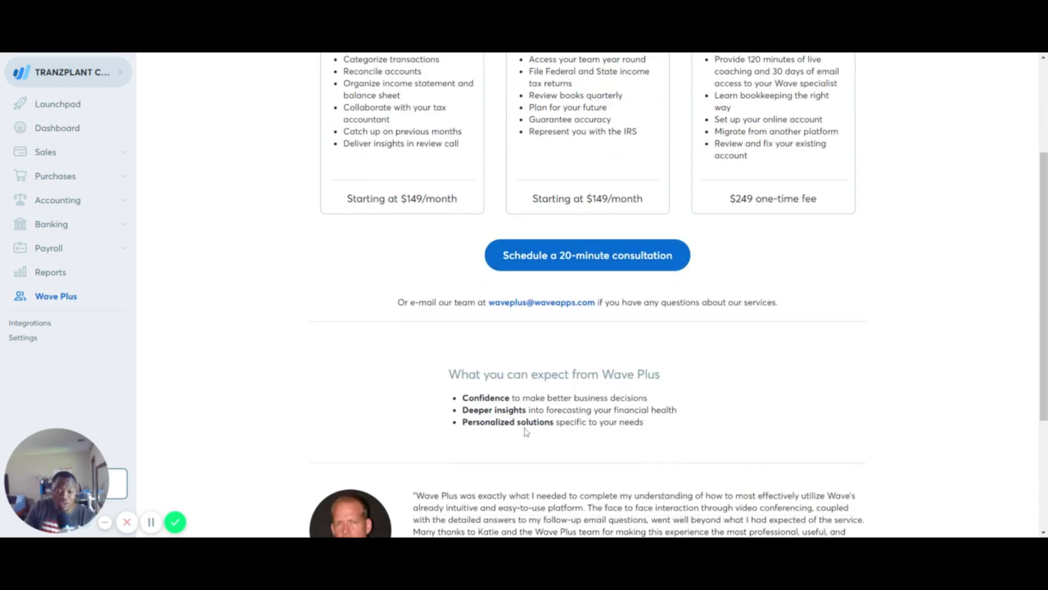
pyautogui.scroll(3, 523, 437)
pyautogui.scroll(3, 523, 436)
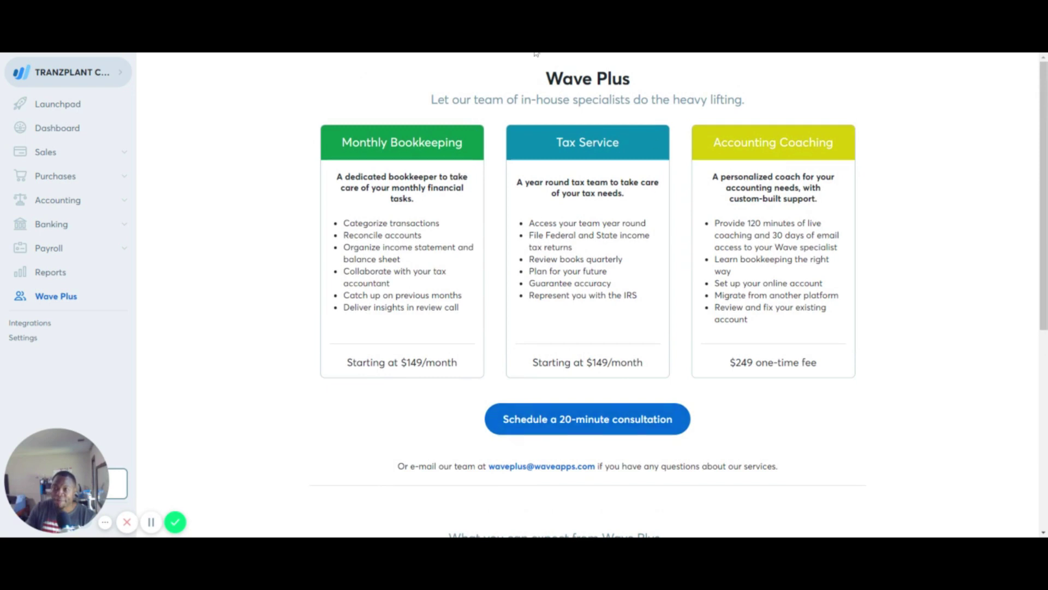
# - Go back to the Dashboard and look over its cash flow, profit and loss, and payable and owing sections
pyautogui.click(59, 131)
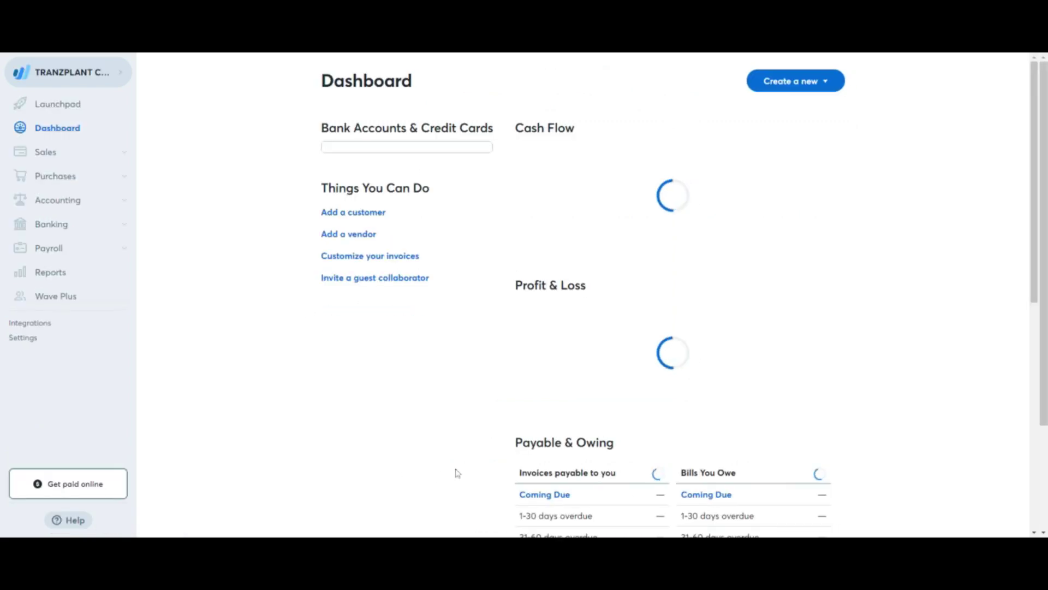
pyautogui.scroll(-3, 710, 282)
pyautogui.scroll(3, 718, 287)
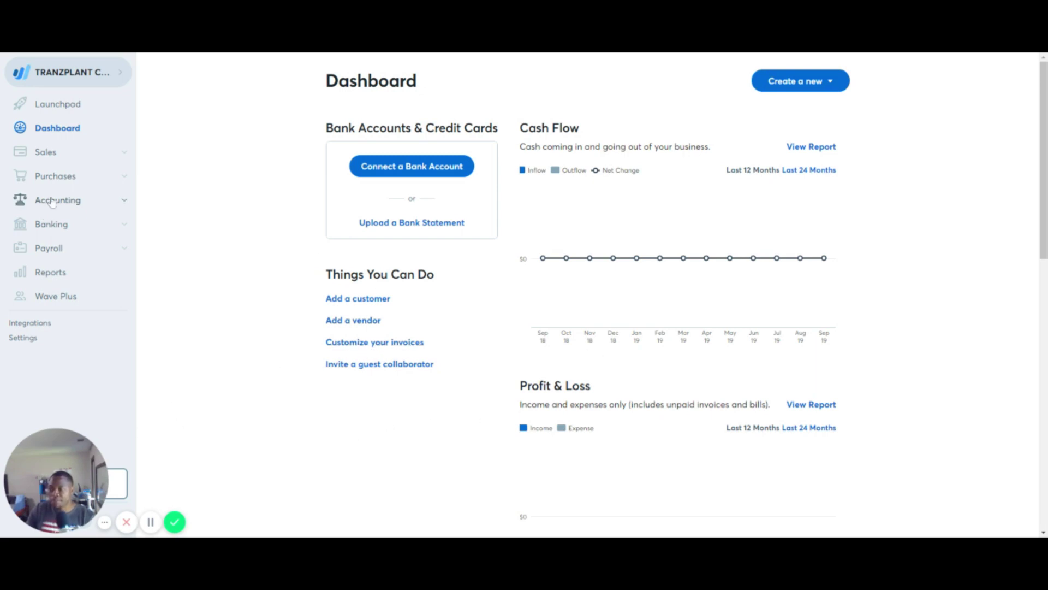
# - Open the Invoices page for sales and start a new invoice
pyautogui.click(127, 152)
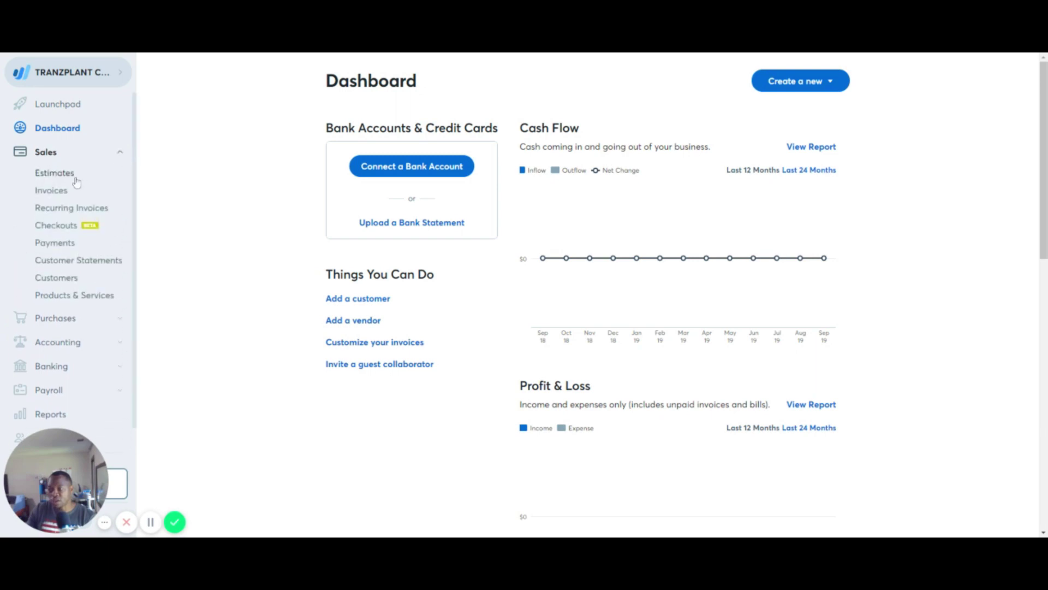
pyautogui.click(51, 190)
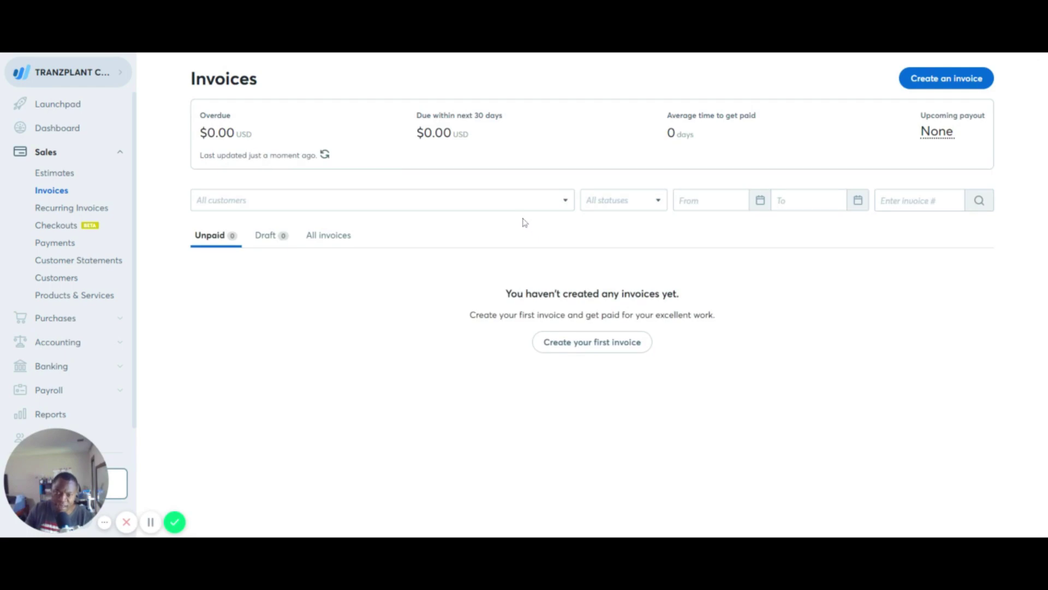
pyautogui.click(929, 77)
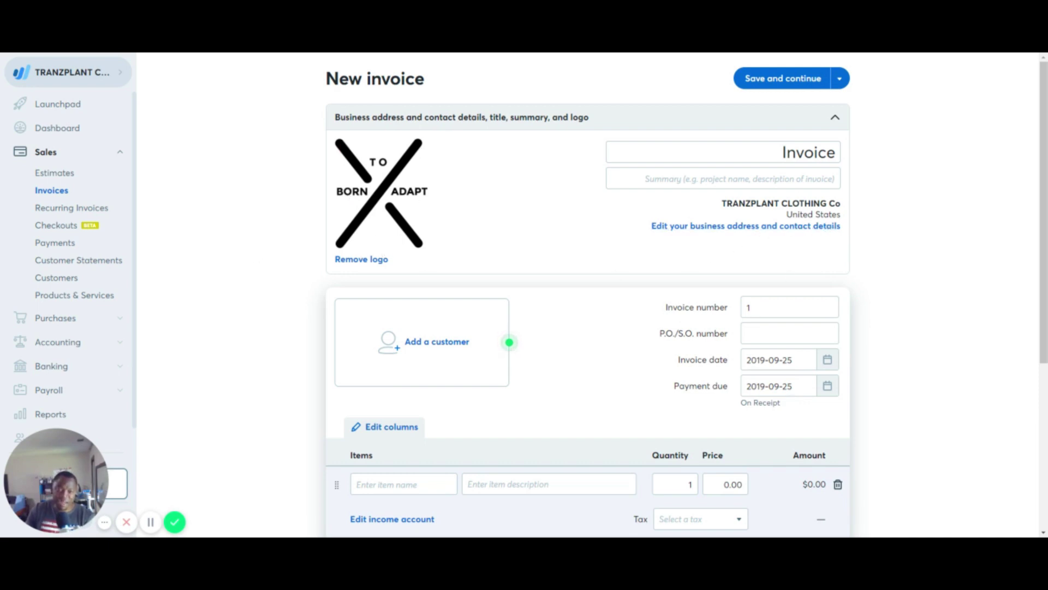
# - Examine the new invoice form's customer, date, item, total and notes fields, and view its additional saving options
pyautogui.scroll(-1, 786, 257)
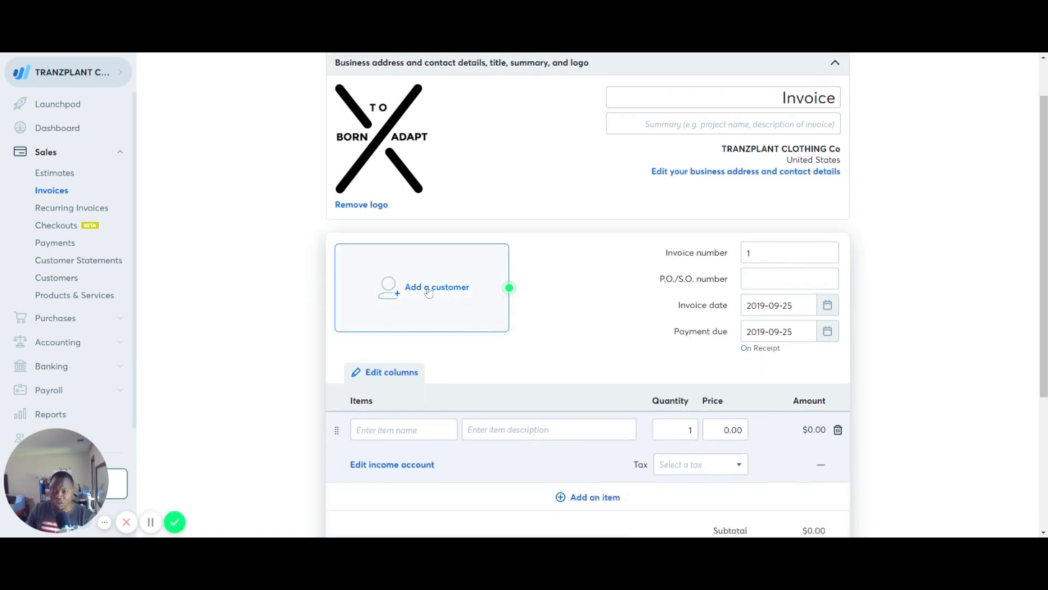
pyautogui.scroll(-2, 428, 293)
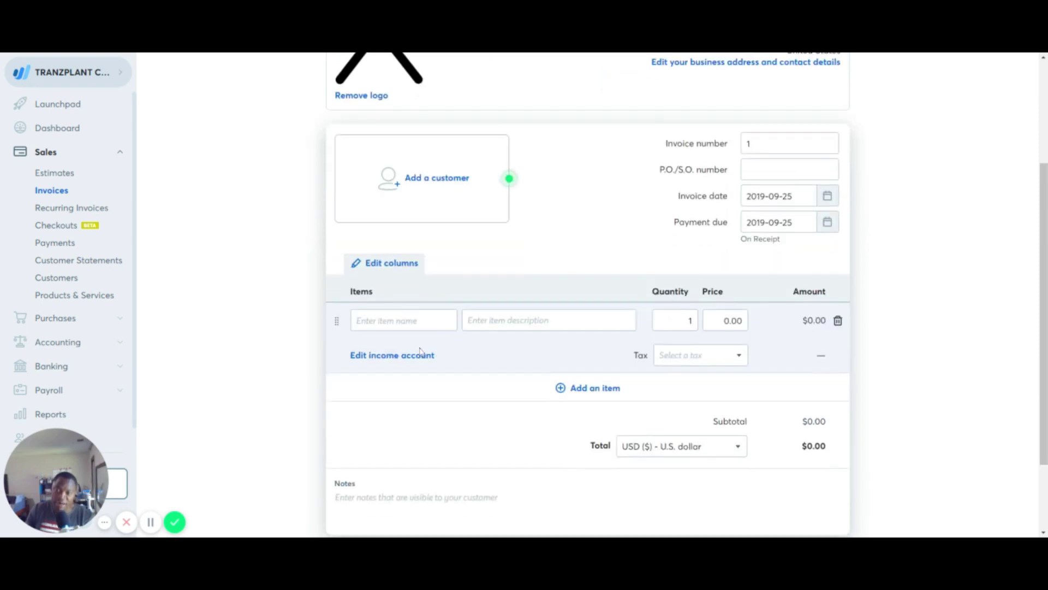
pyautogui.scroll(-2, 665, 414)
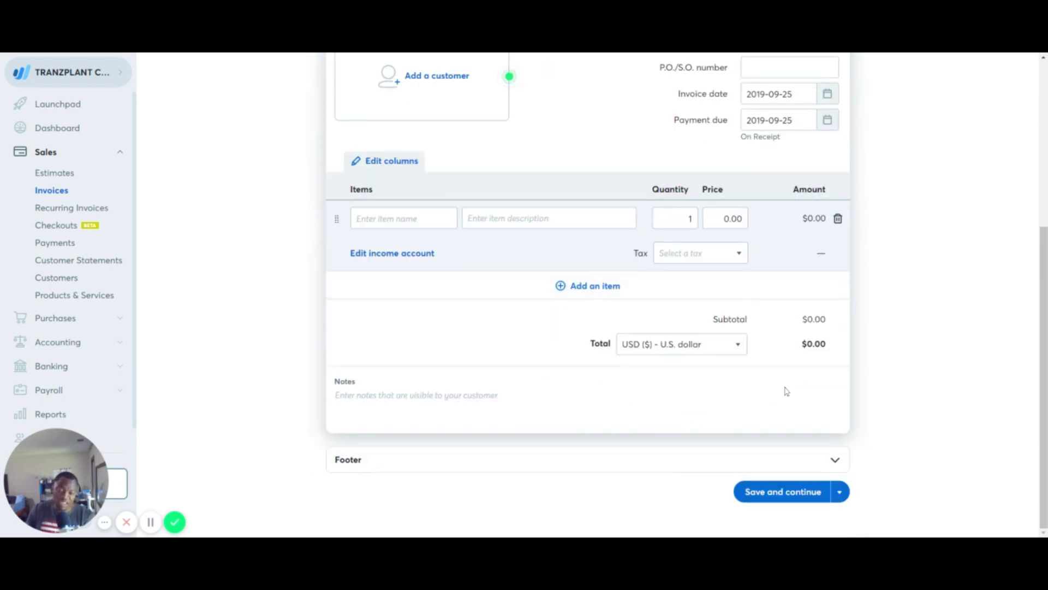
pyautogui.scroll(5, 754, 359)
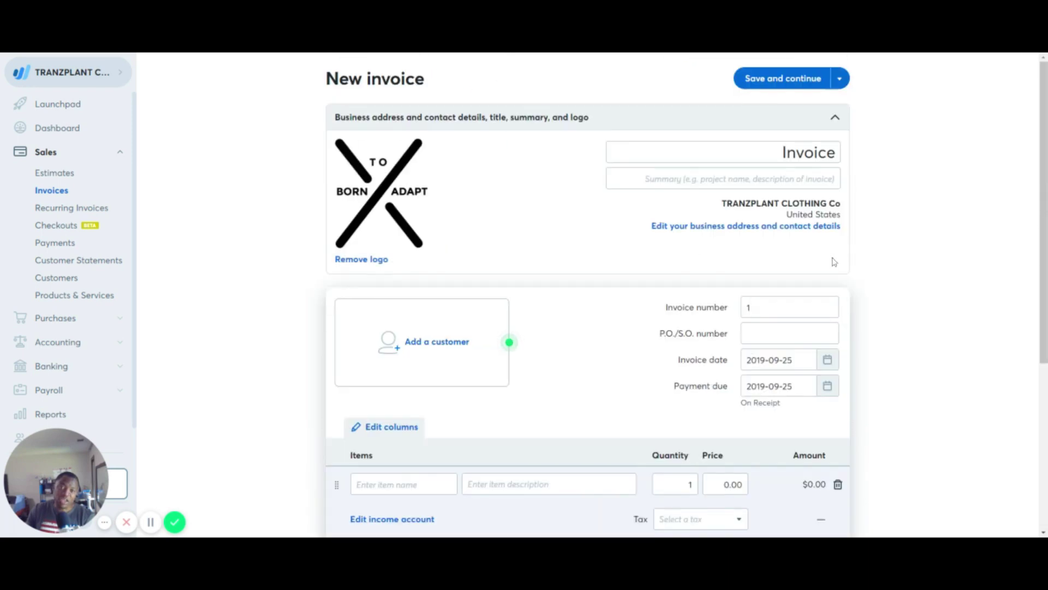
pyautogui.scroll(-5, 833, 262)
pyautogui.click(836, 492)
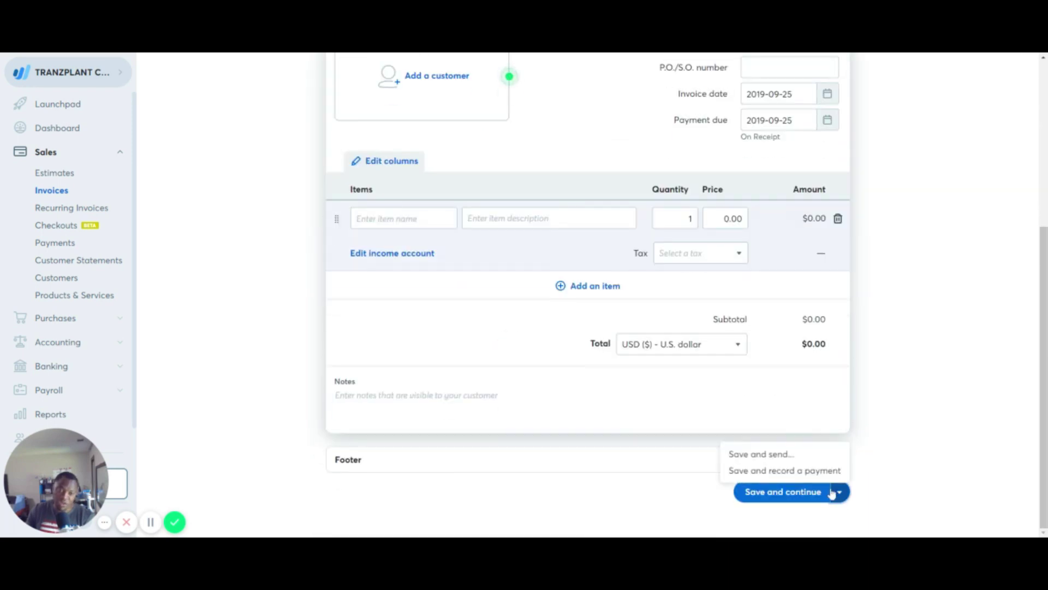
pyautogui.click(901, 319)
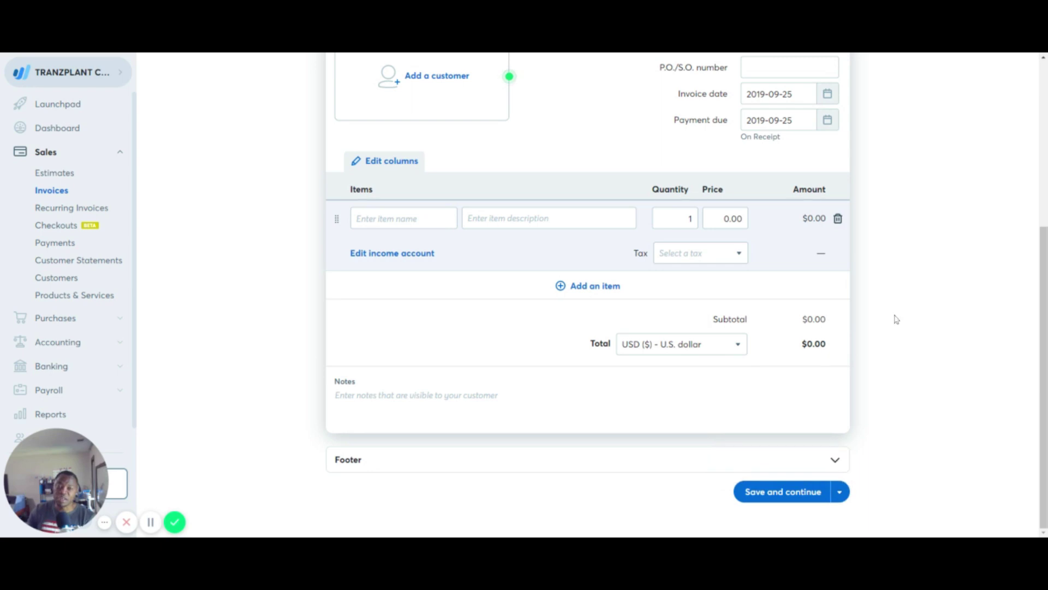
pyautogui.scroll(5, 719, 279)
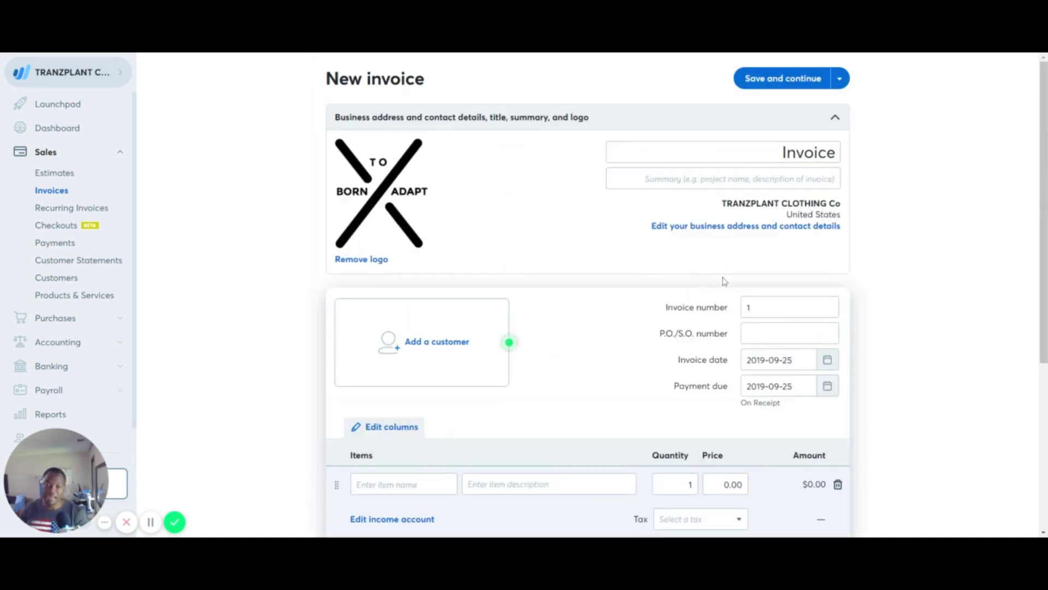